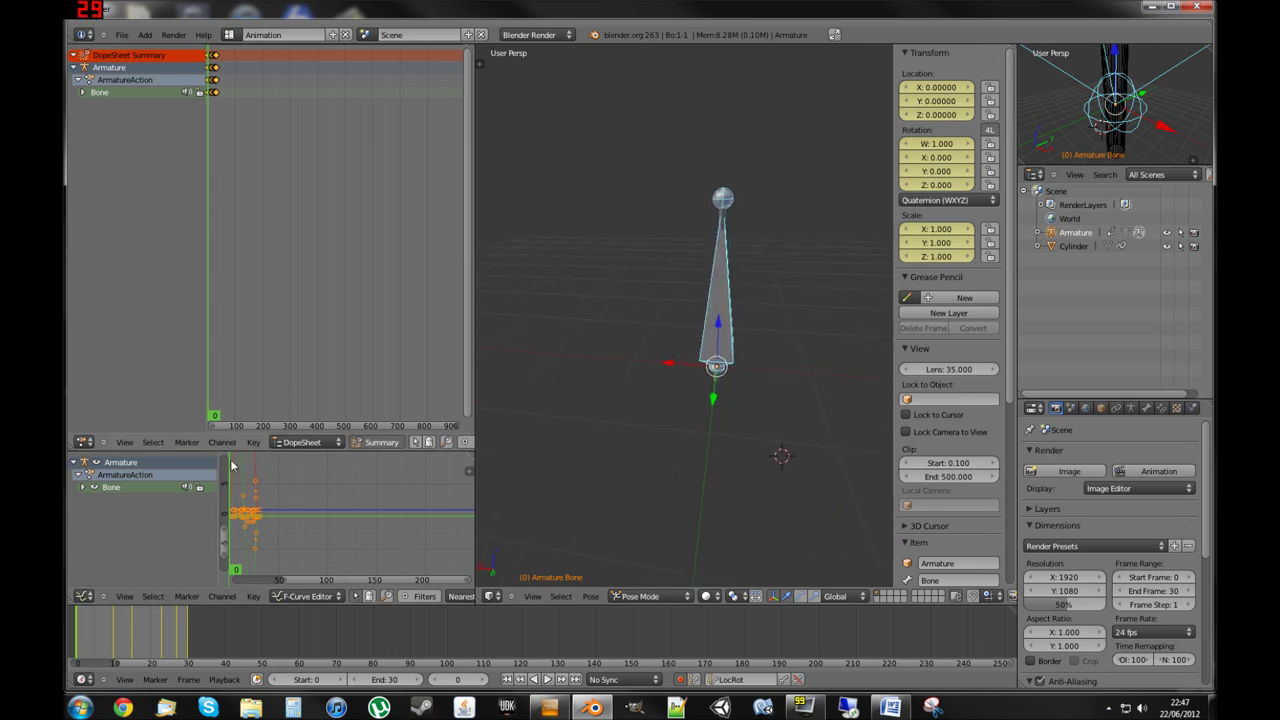
- Change the Dope Sheet area to the NLA Editor and convert ArmatureAction into an NLA strip
click(86, 442)
click(100, 371)
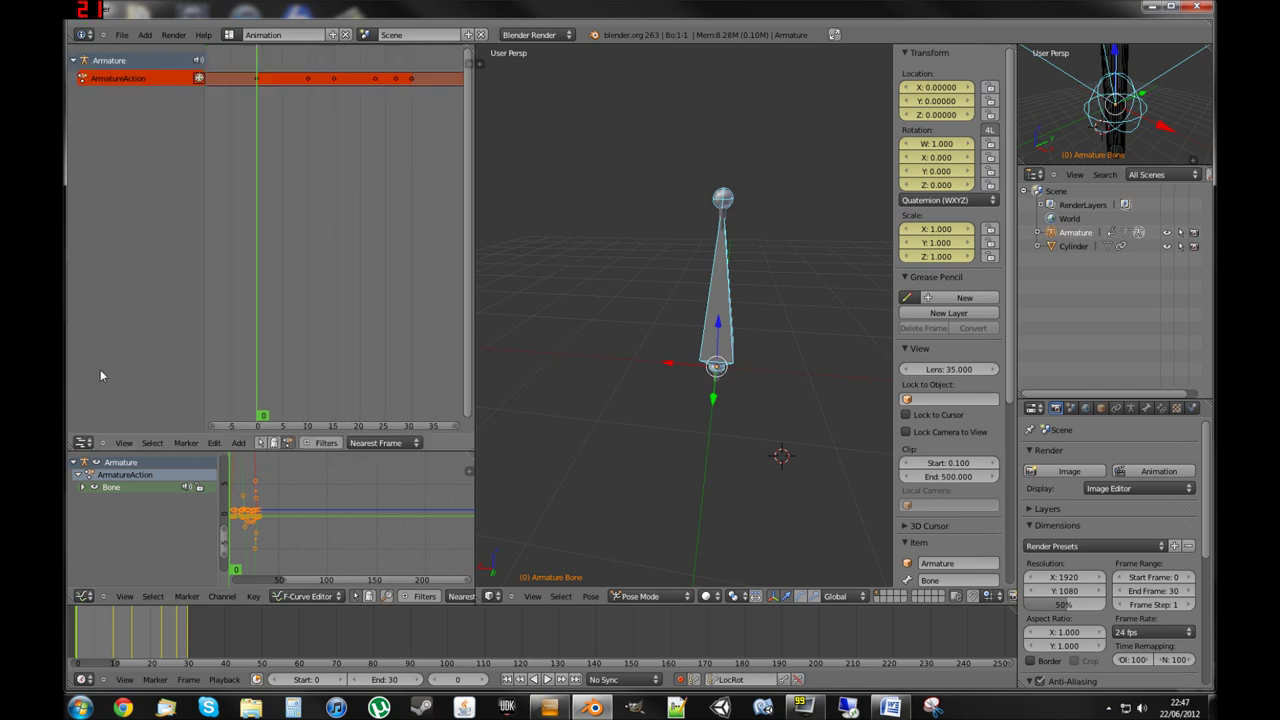
click(200, 78)
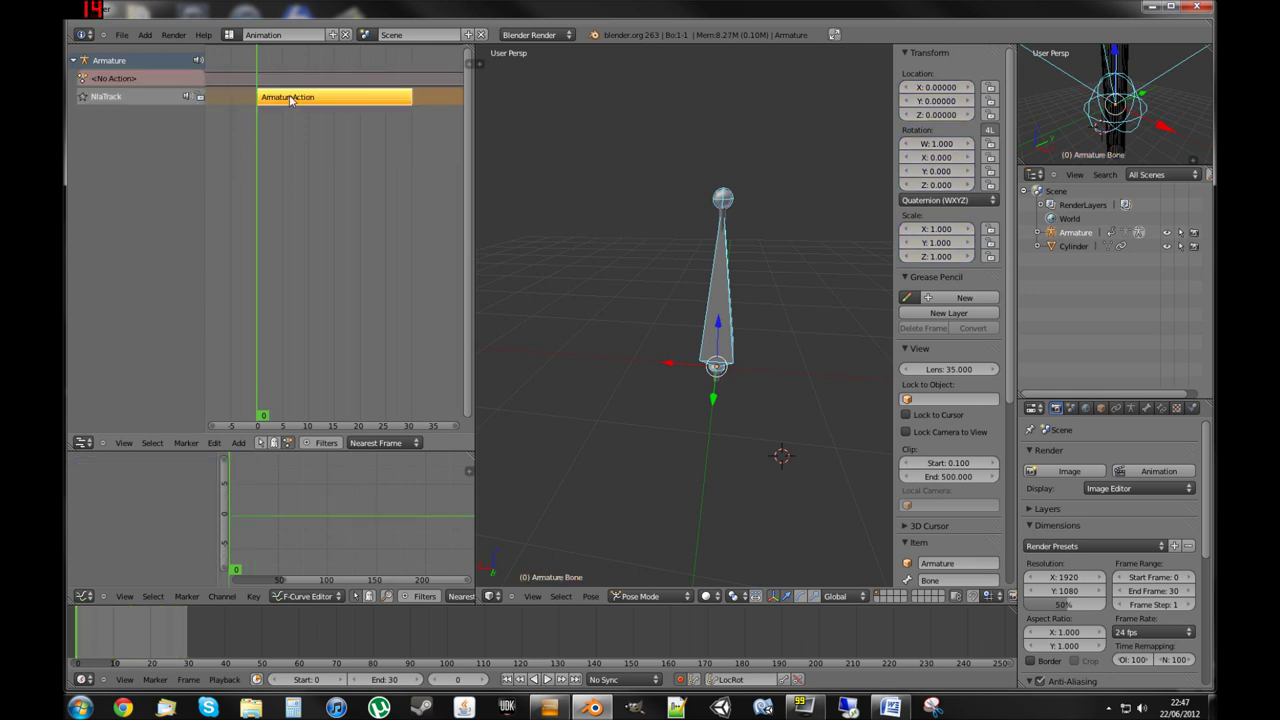
- Review the track and strip properties of the ArmatureAction strip, and return the timeline to frame 0
click(290, 100)
click(467, 65)
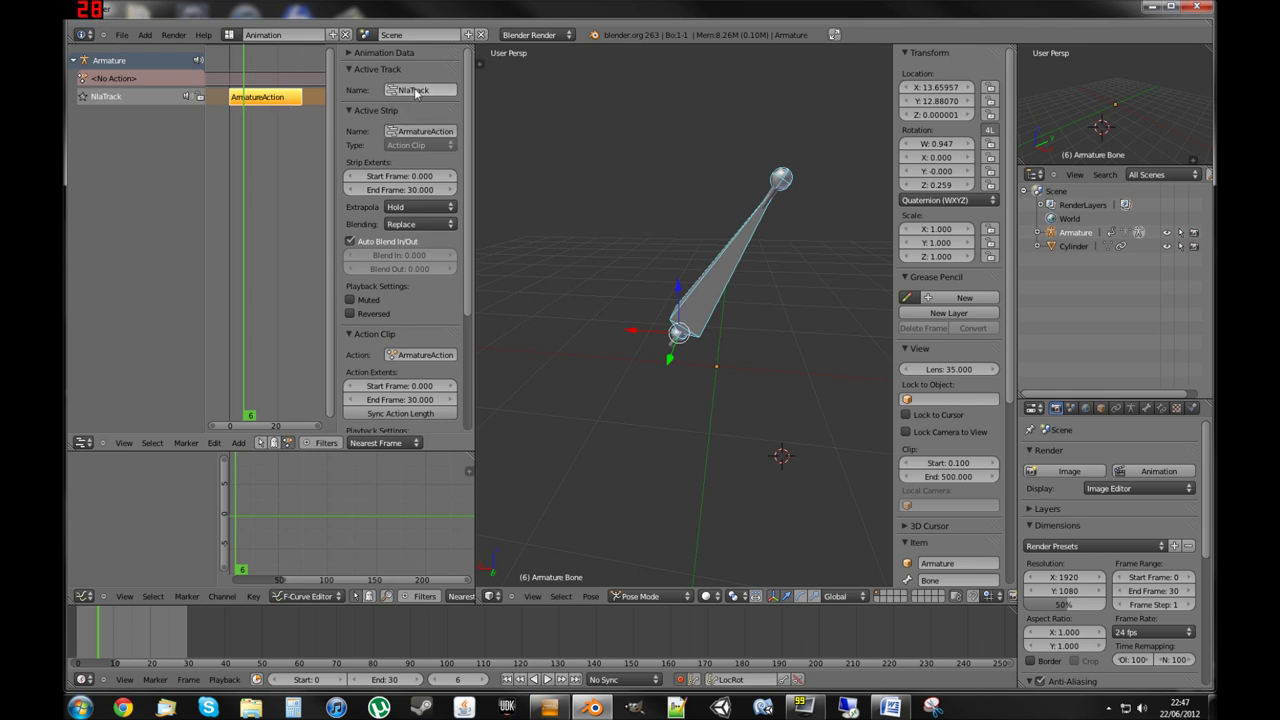
click(424, 90)
drag(336, 72, 516, 78)
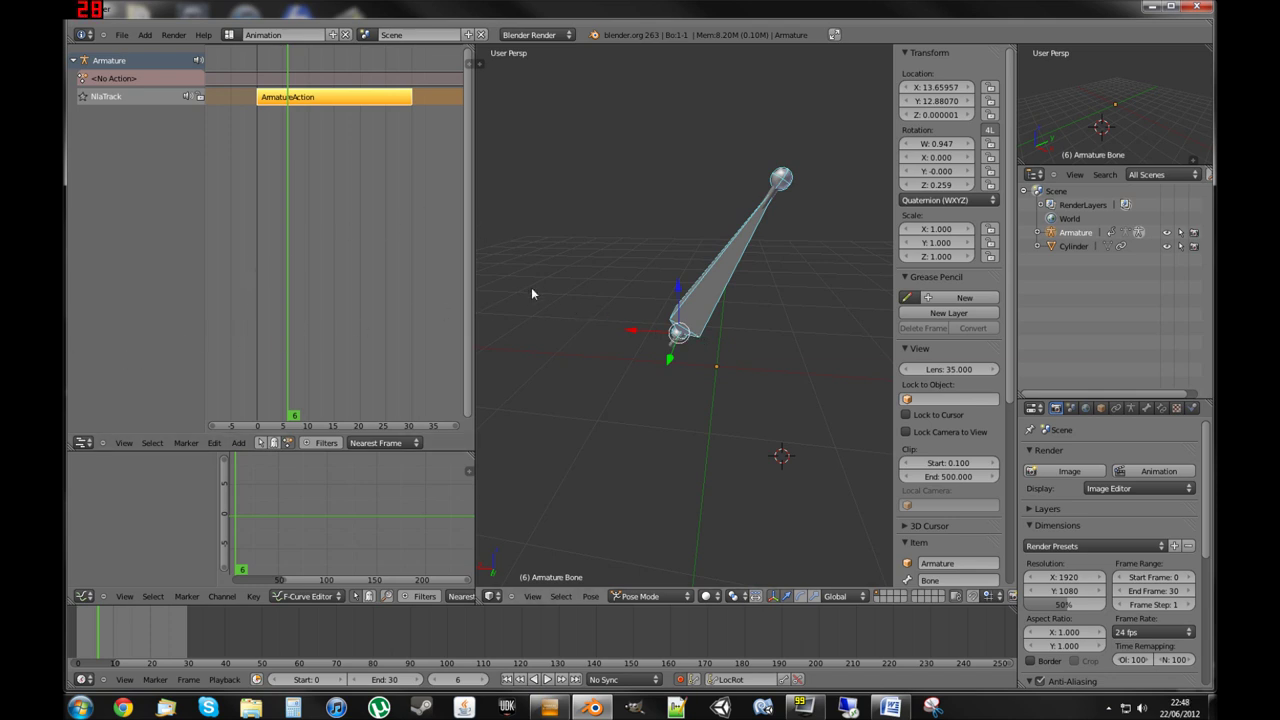
drag(93, 641, 76, 641)
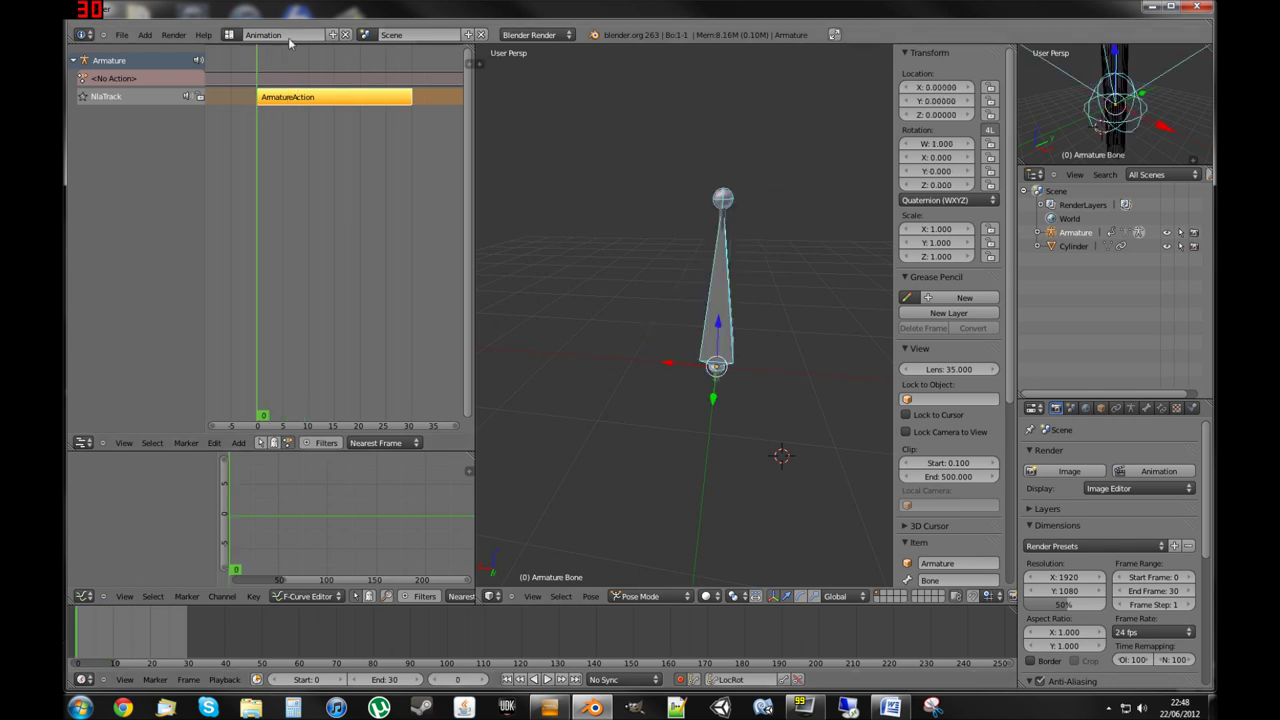
- Switch to the Default screen layout and change from Pose Mode to Object Mode
click(227, 35)
click(256, 89)
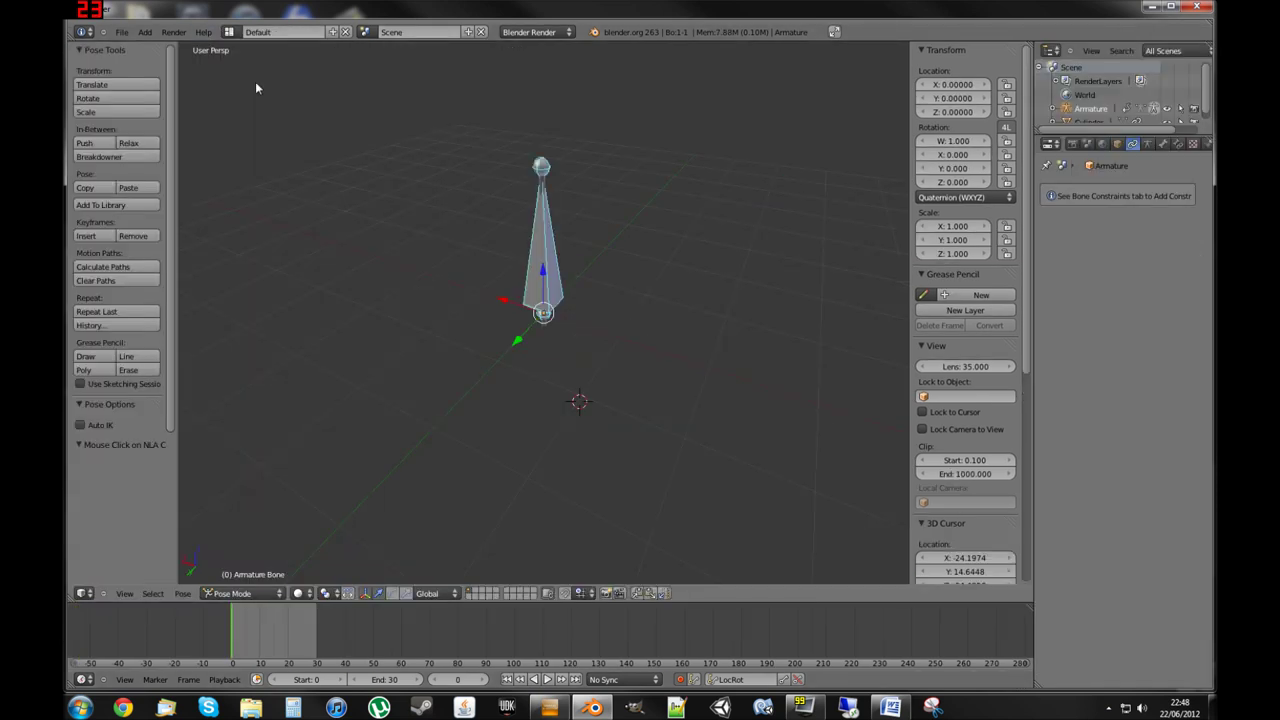
middle_drag(421, 217, 620, 217)
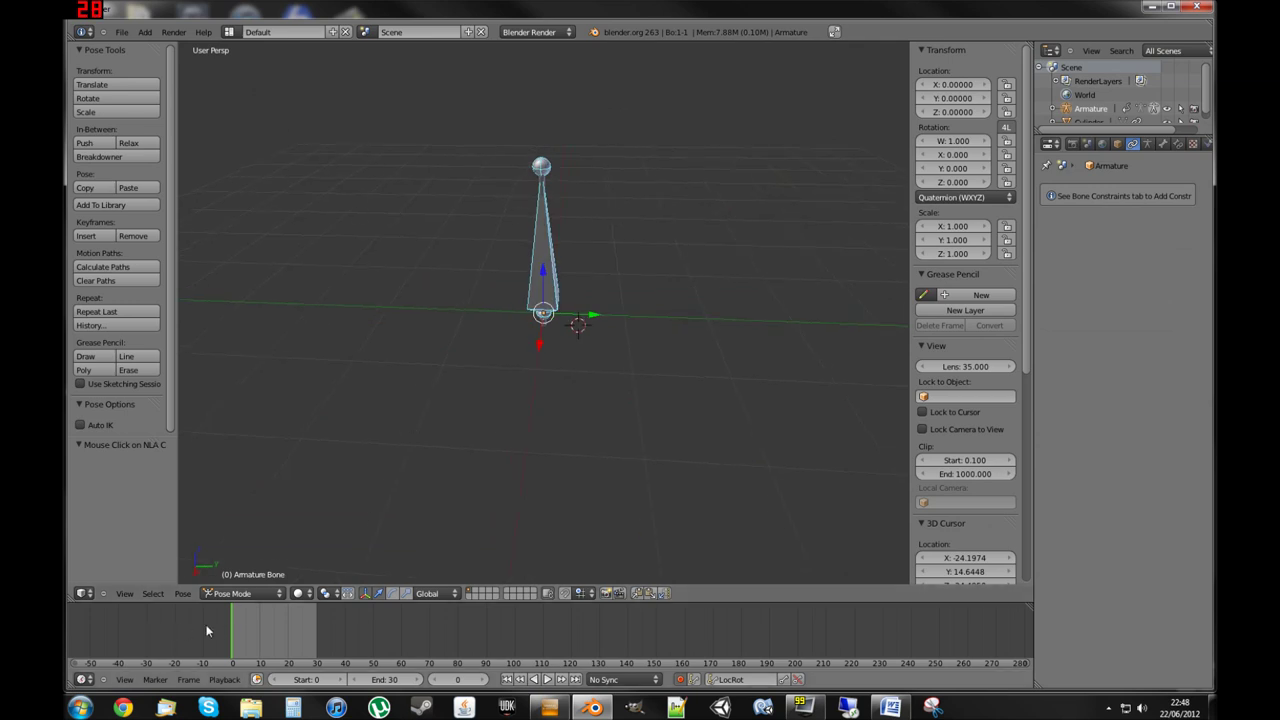
click(240, 593)
click(235, 580)
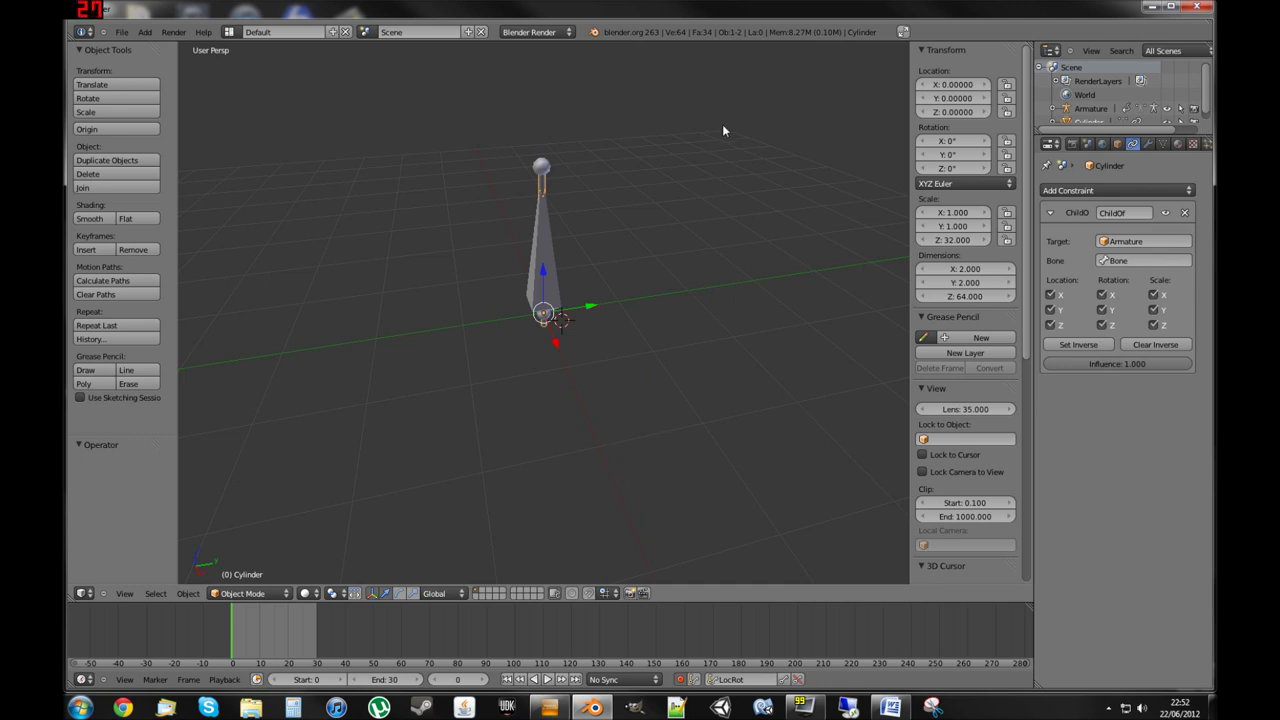
- Apply the cylinder's scale to its mesh
middle_drag(636, 271, 709, 237)
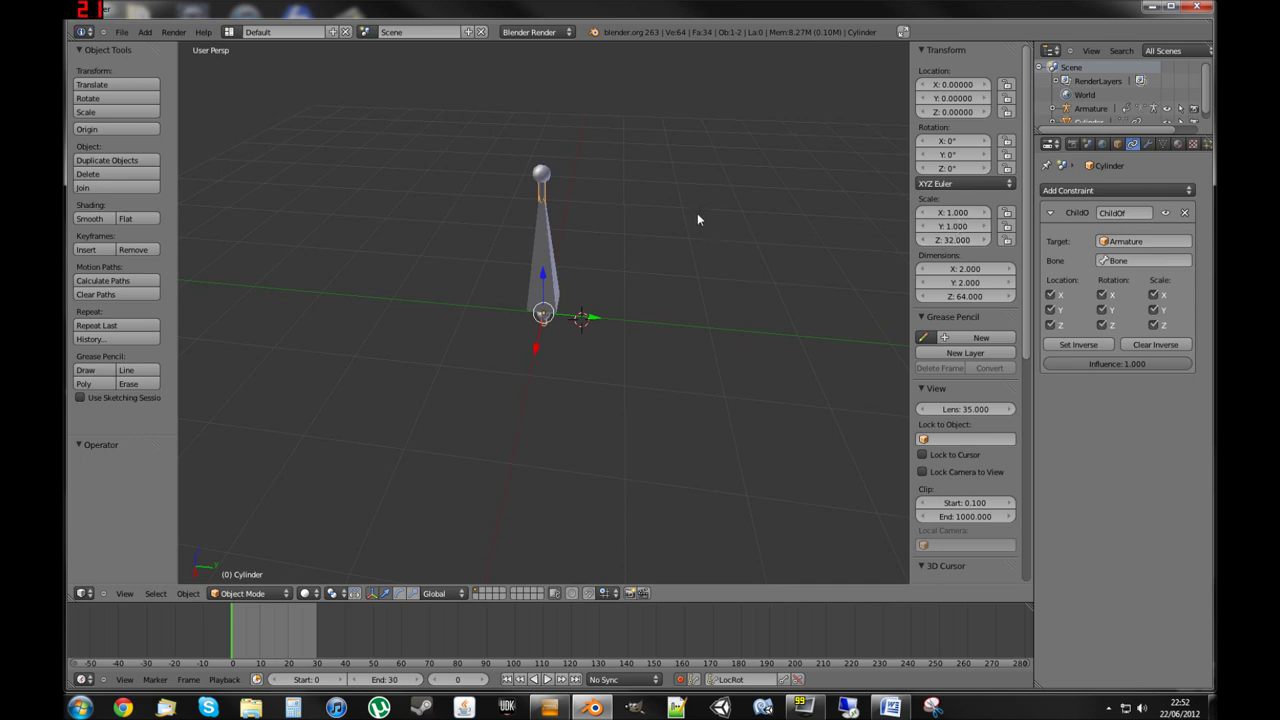
key(ctrl+a)
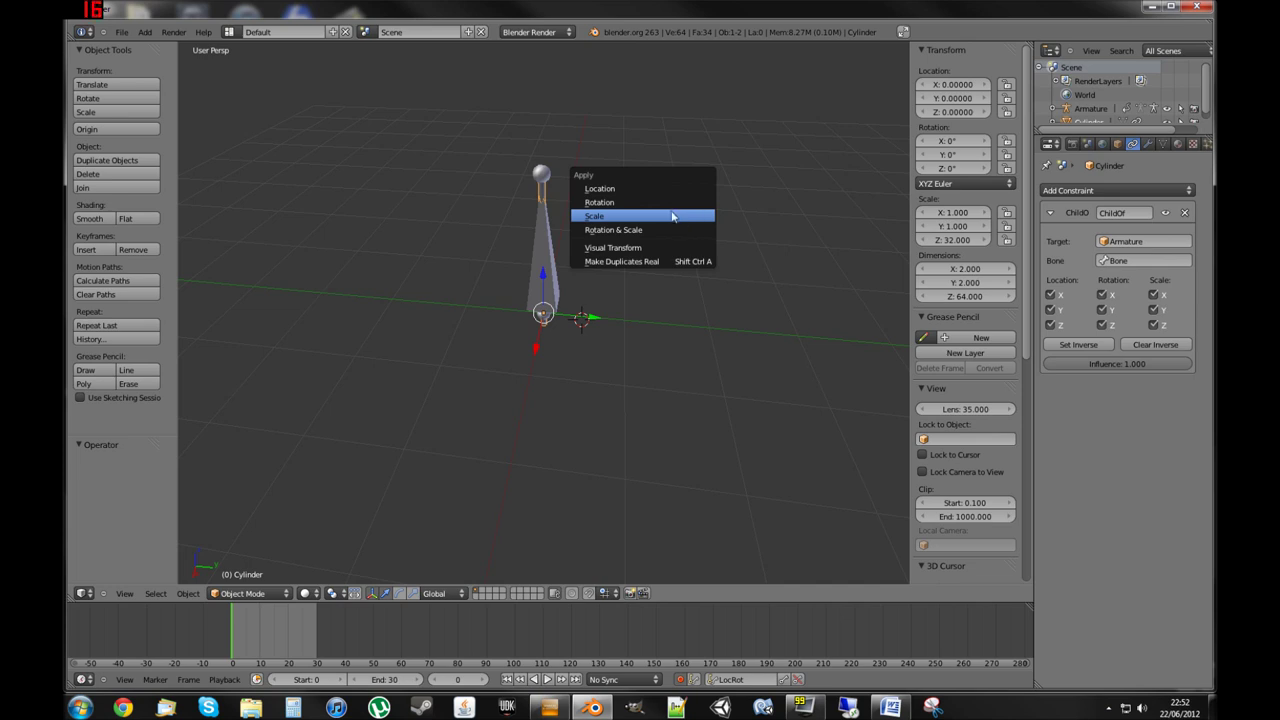
click(658, 217)
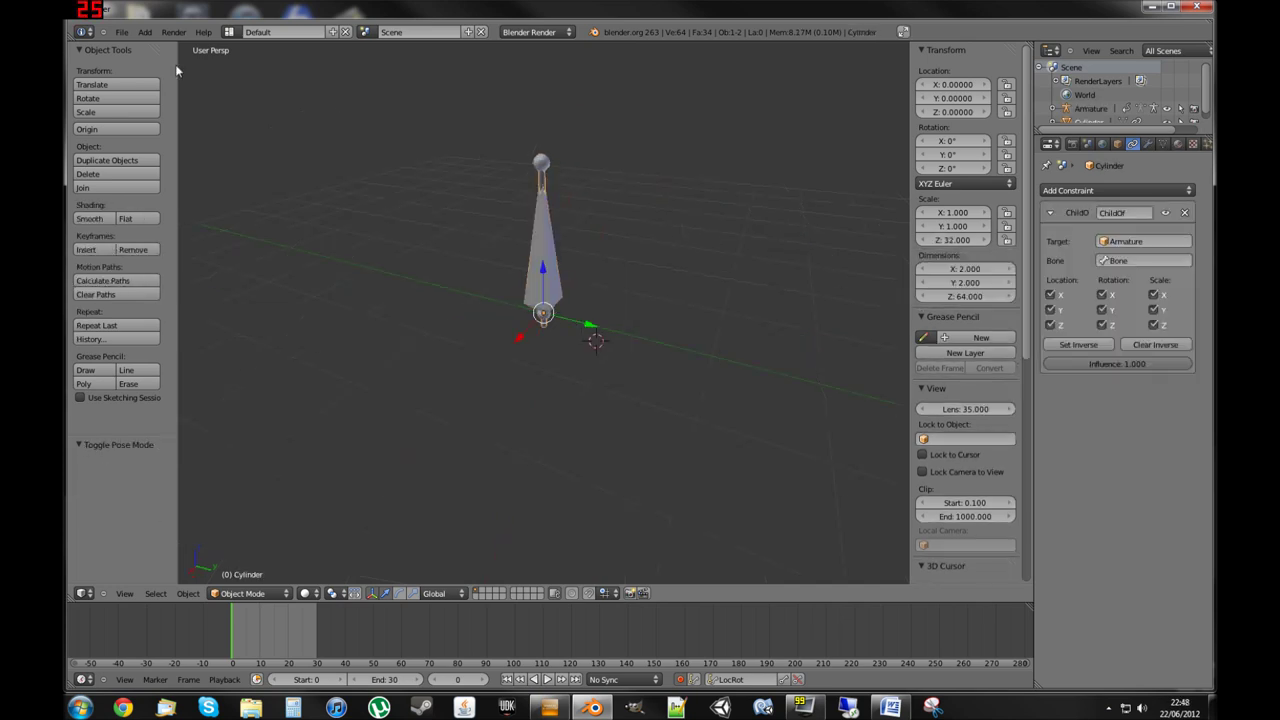
- Start an Autodesk FBX export to the D:\Blender folder with the file name SK_Stick.fbx
click(120, 33)
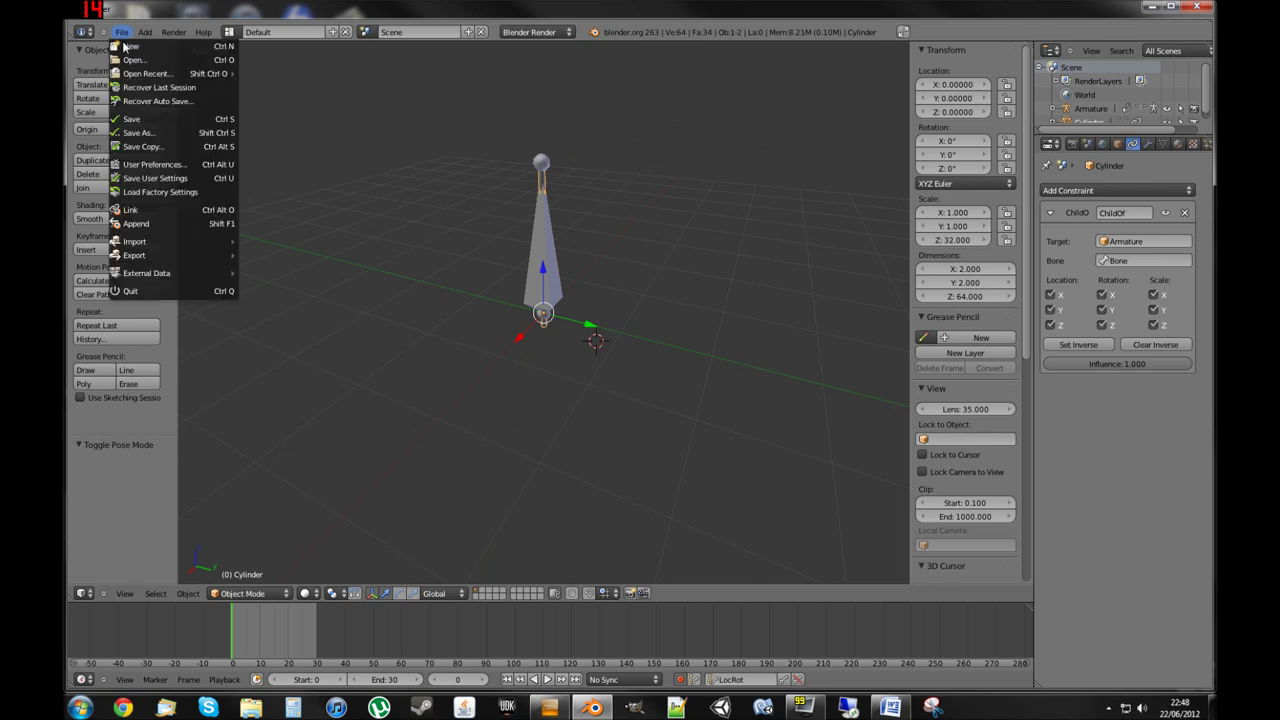
mouse_move(152, 258)
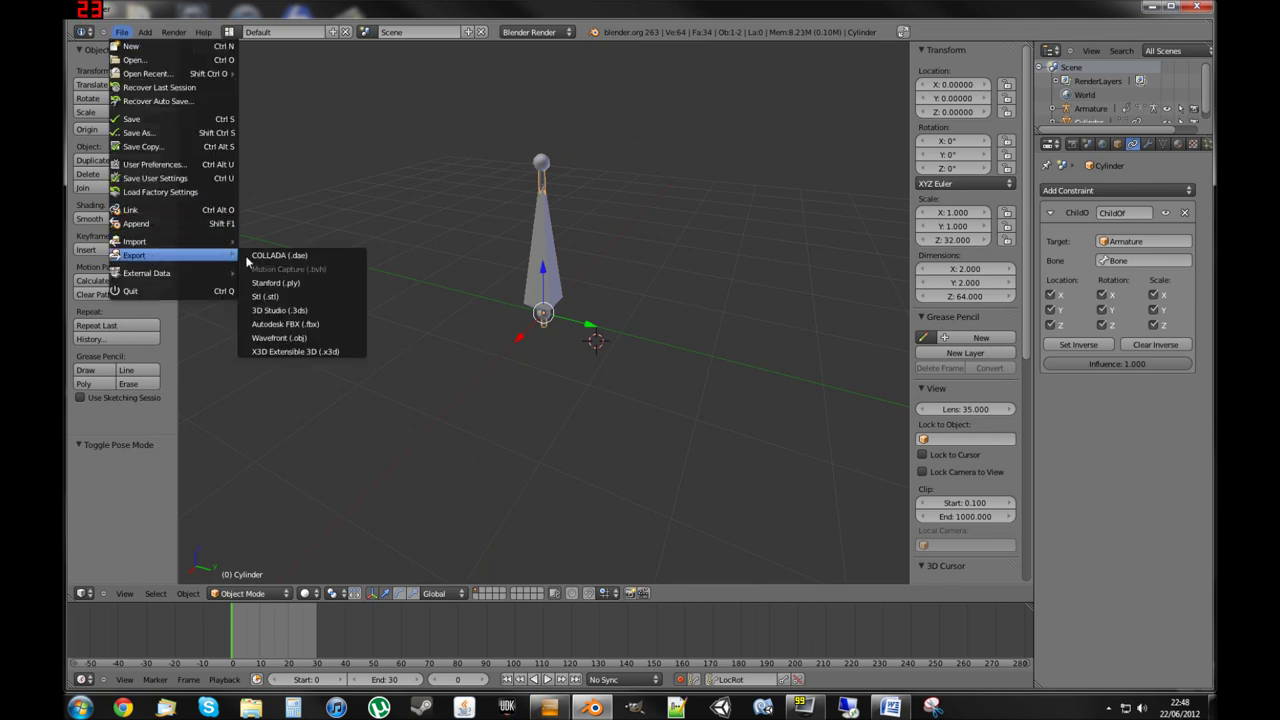
click(288, 325)
click(105, 104)
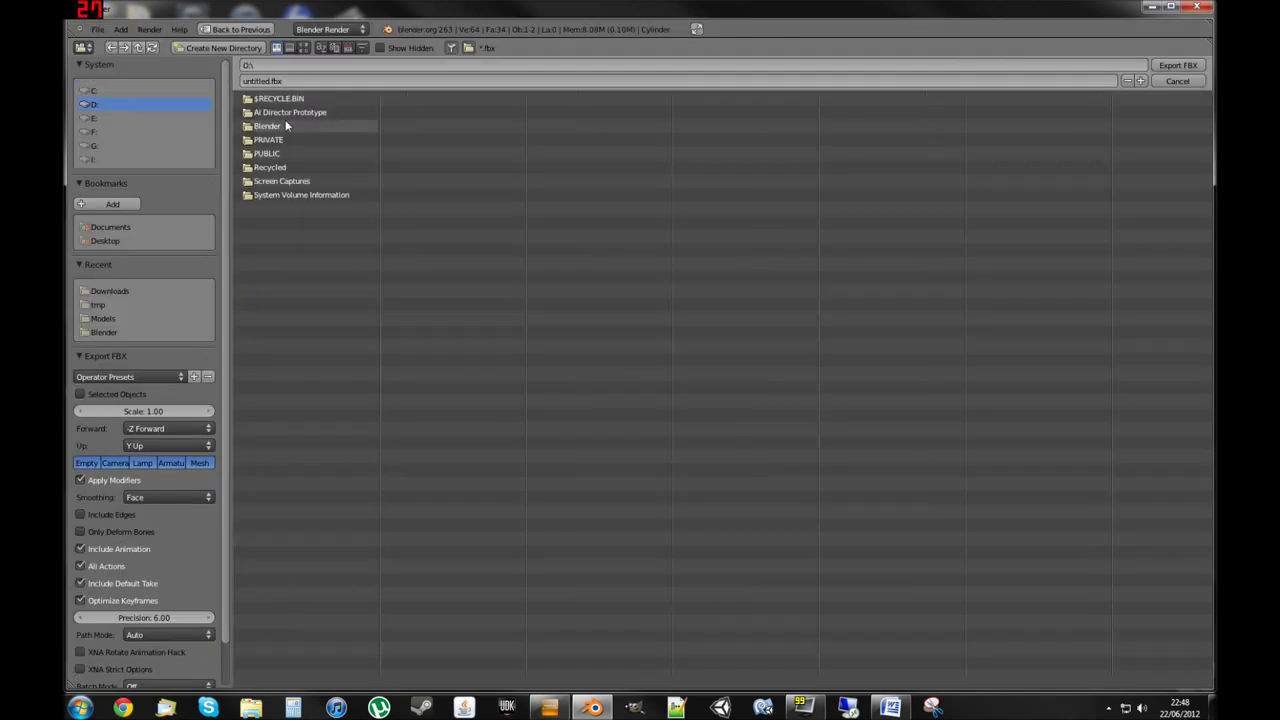
click(267, 126)
click(284, 112)
key(Delete)
click(285, 110)
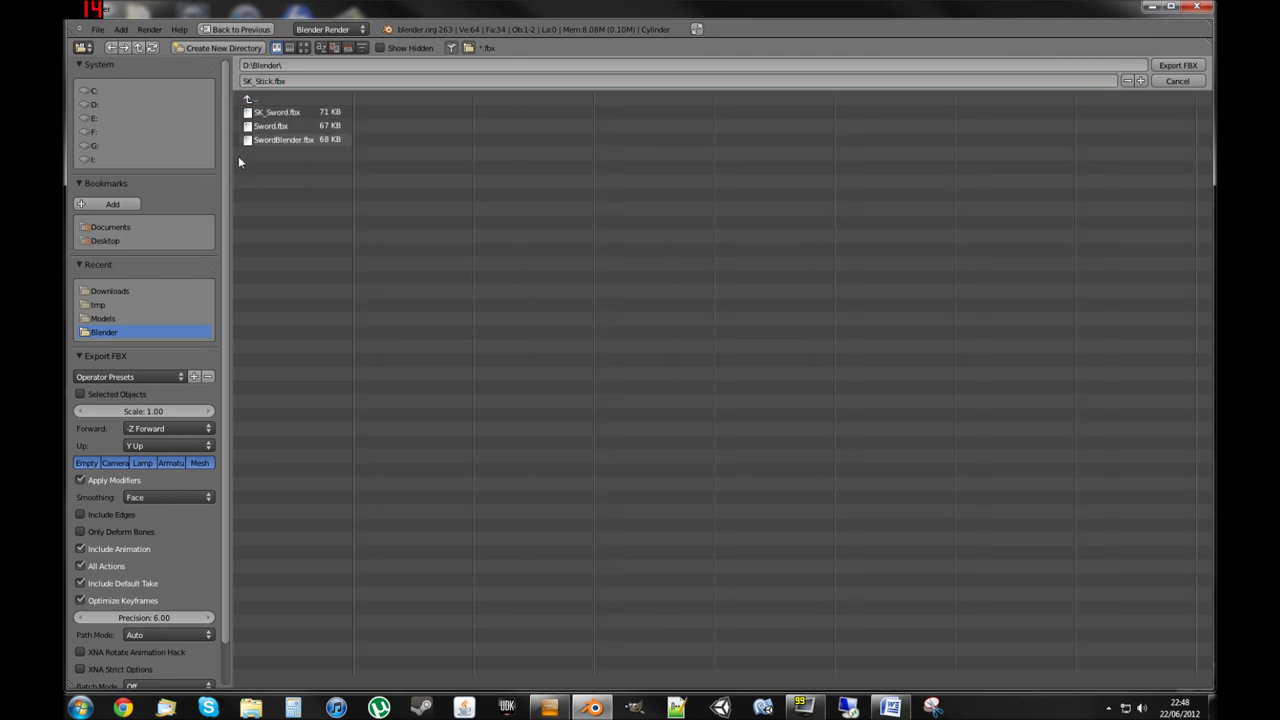
- Export the FBX with X Forward, only Armature and Mesh object types enabled, and Include Default Take turned off
click(151, 425)
click(149, 415)
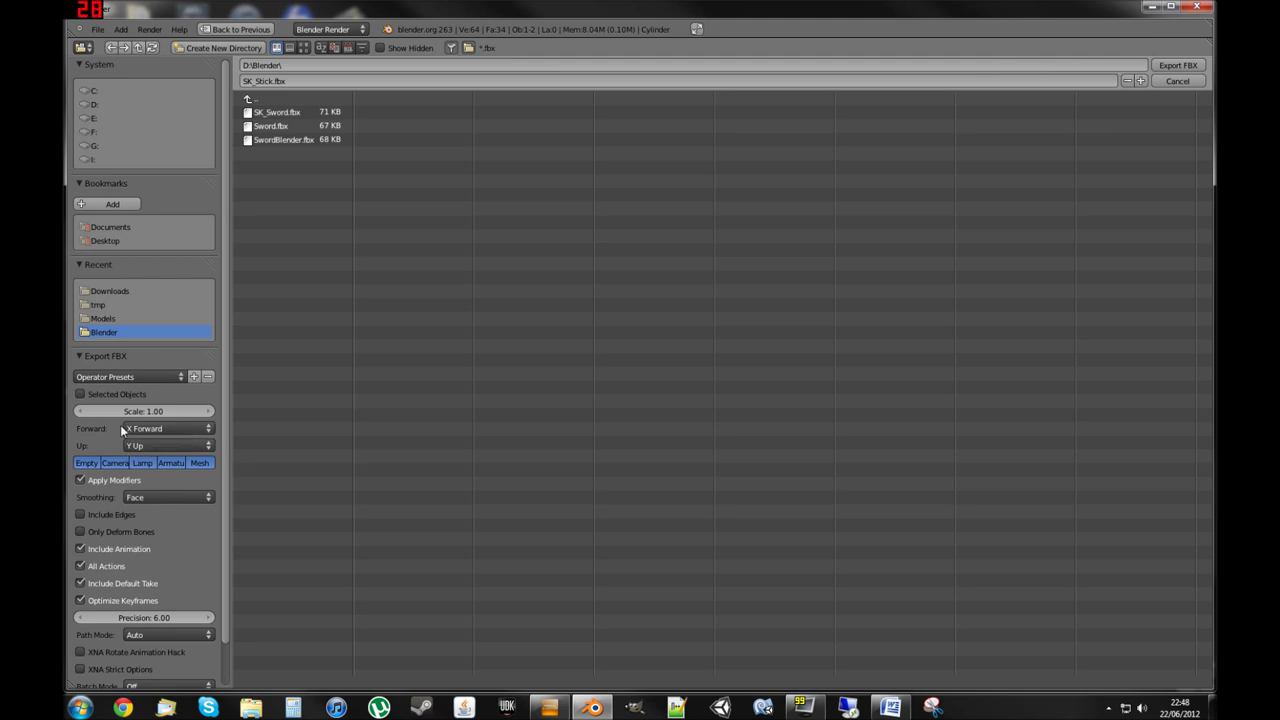
drag(87, 463, 126, 463)
click(81, 583)
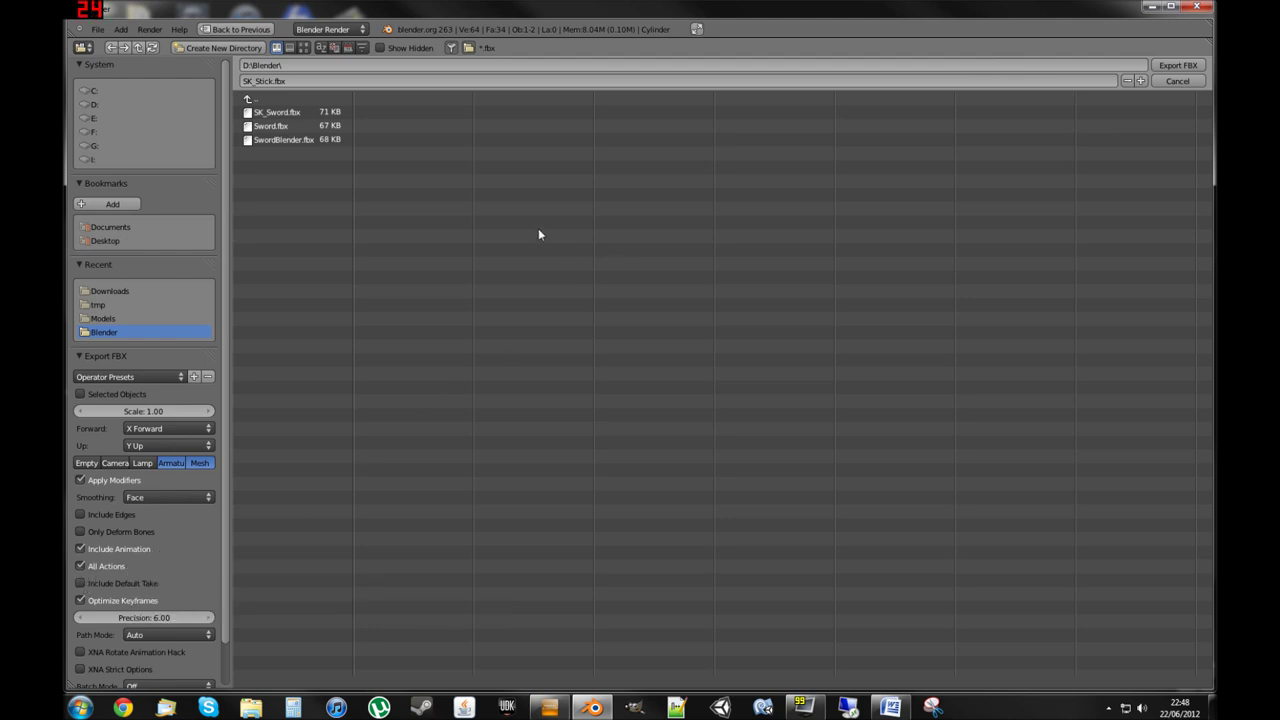
click(1172, 66)
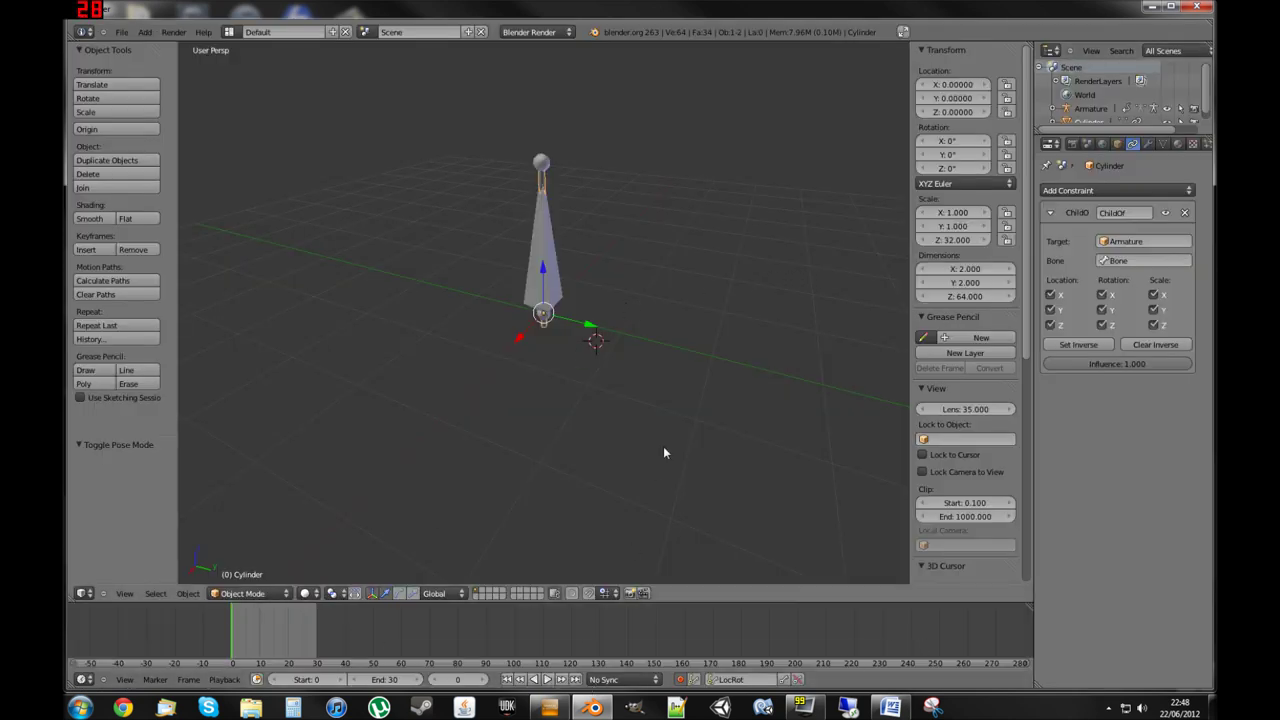
- Launch Unreal Development Kit and choose SK_Stick.fbx from the Blender folder on drive D for import in the Content Browser
key(ctrl+z)
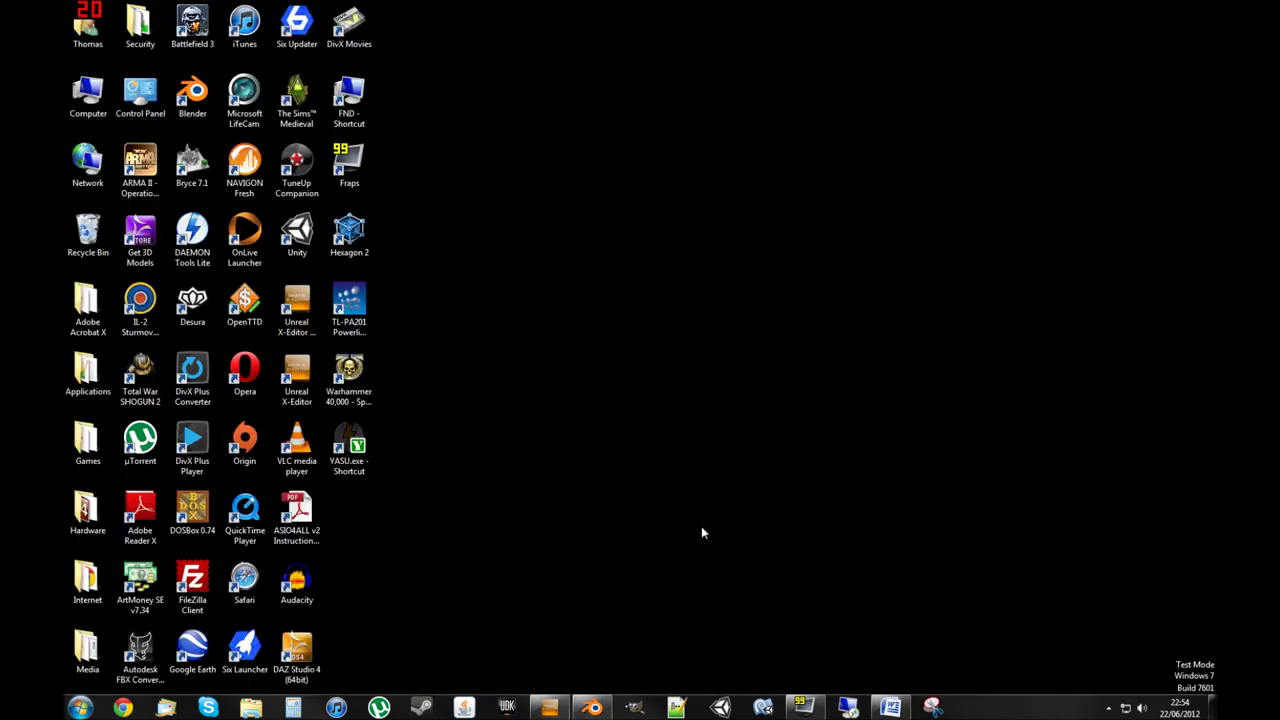
click(506, 708)
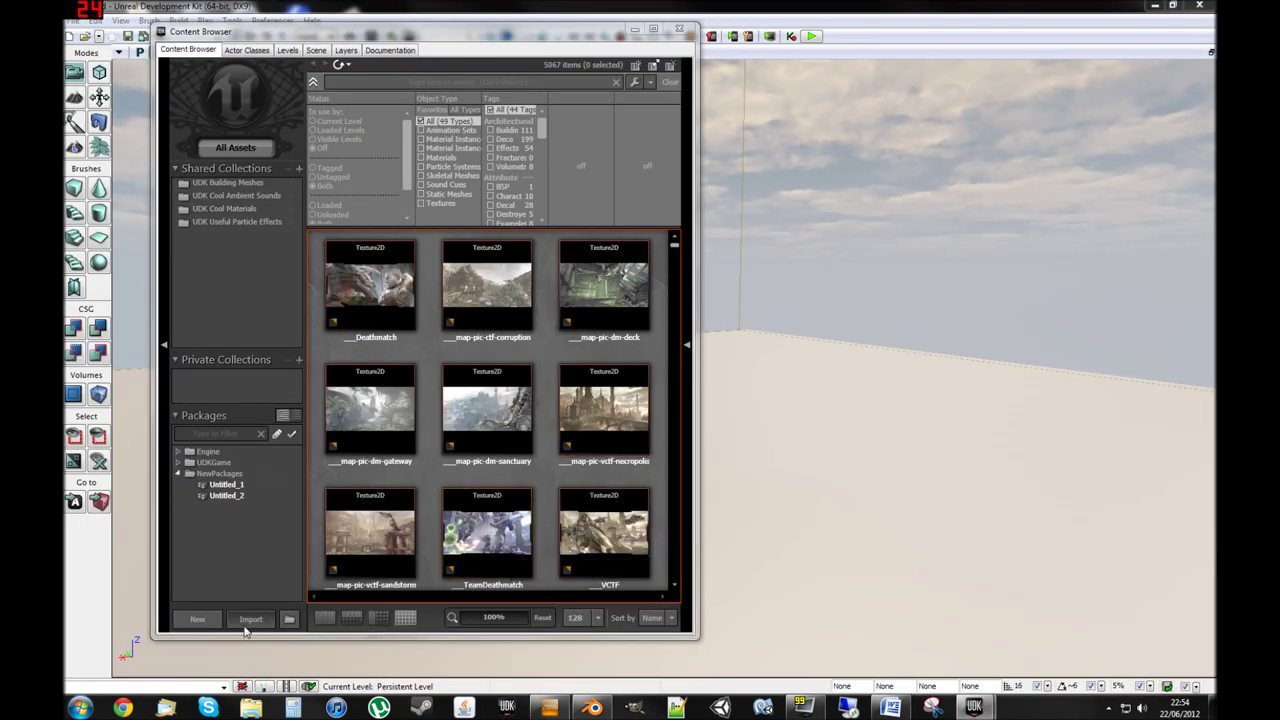
click(249, 620)
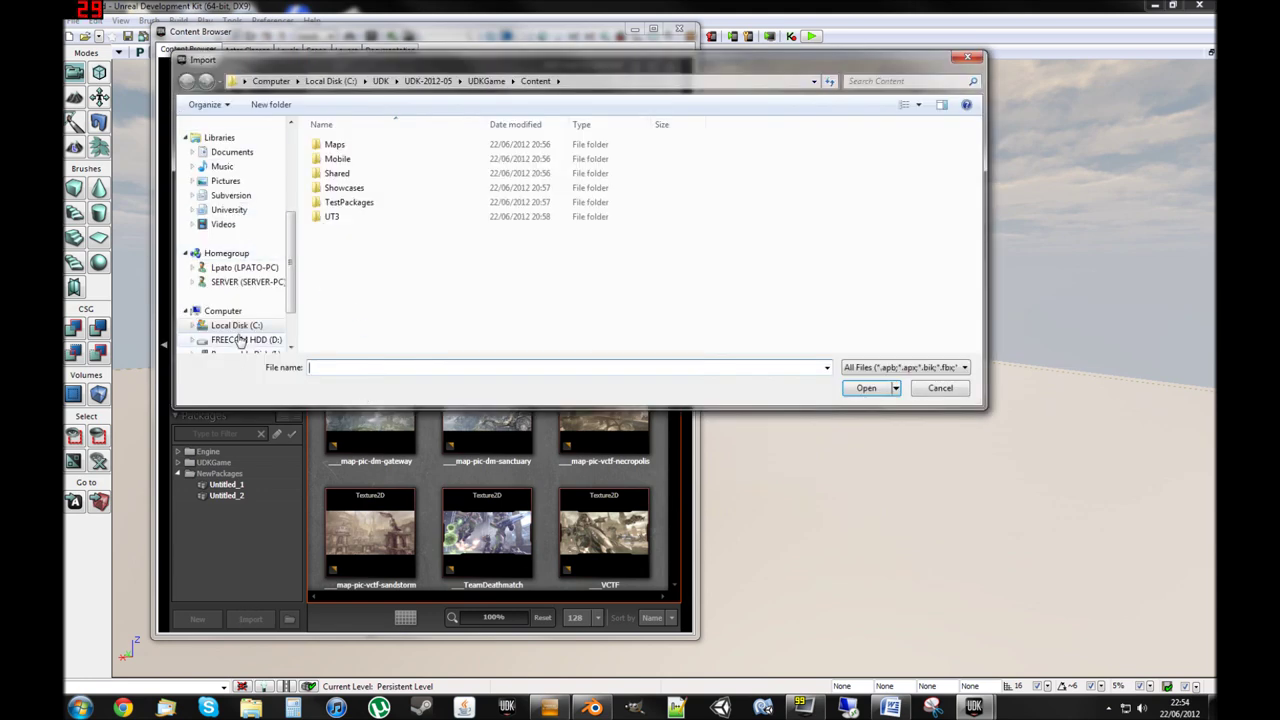
click(241, 340)
double_click(338, 158)
double_click(340, 145)
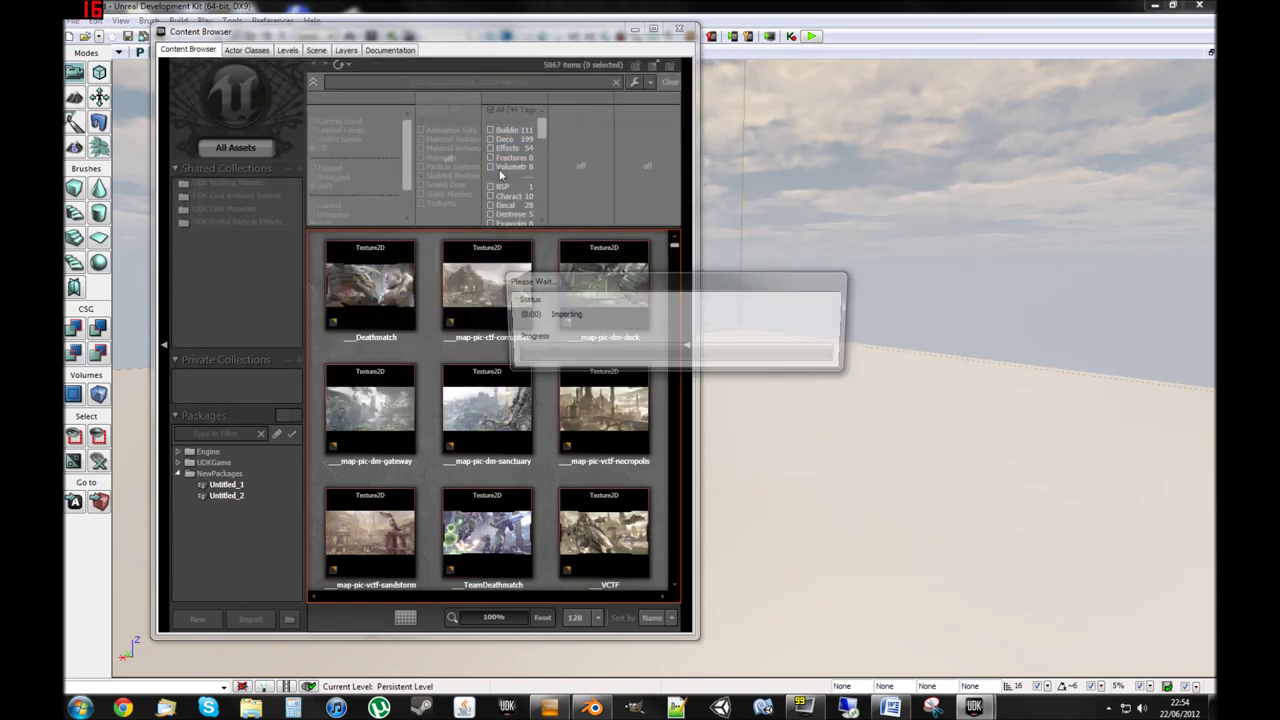
- Import SK_Stick as a Skeletal Mesh into the package tutorial with the grouping SkeletalMesh
click(795, 245)
click(781, 267)
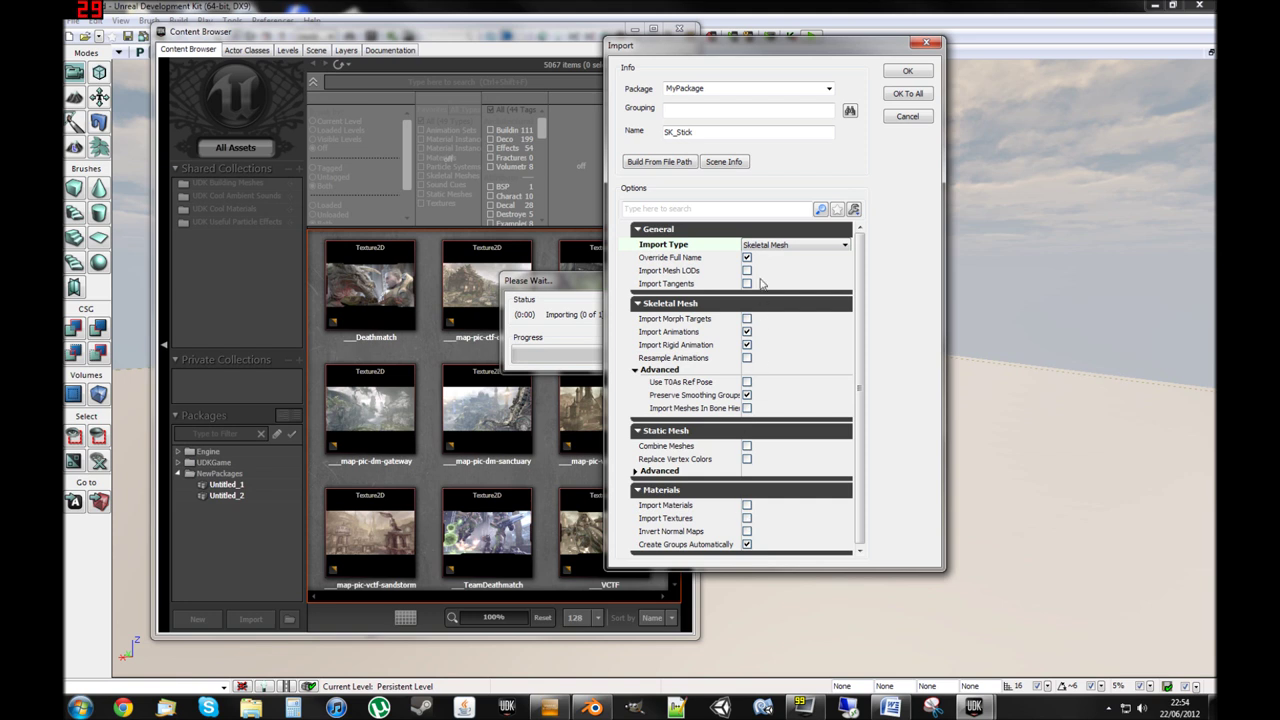
click(907, 71)
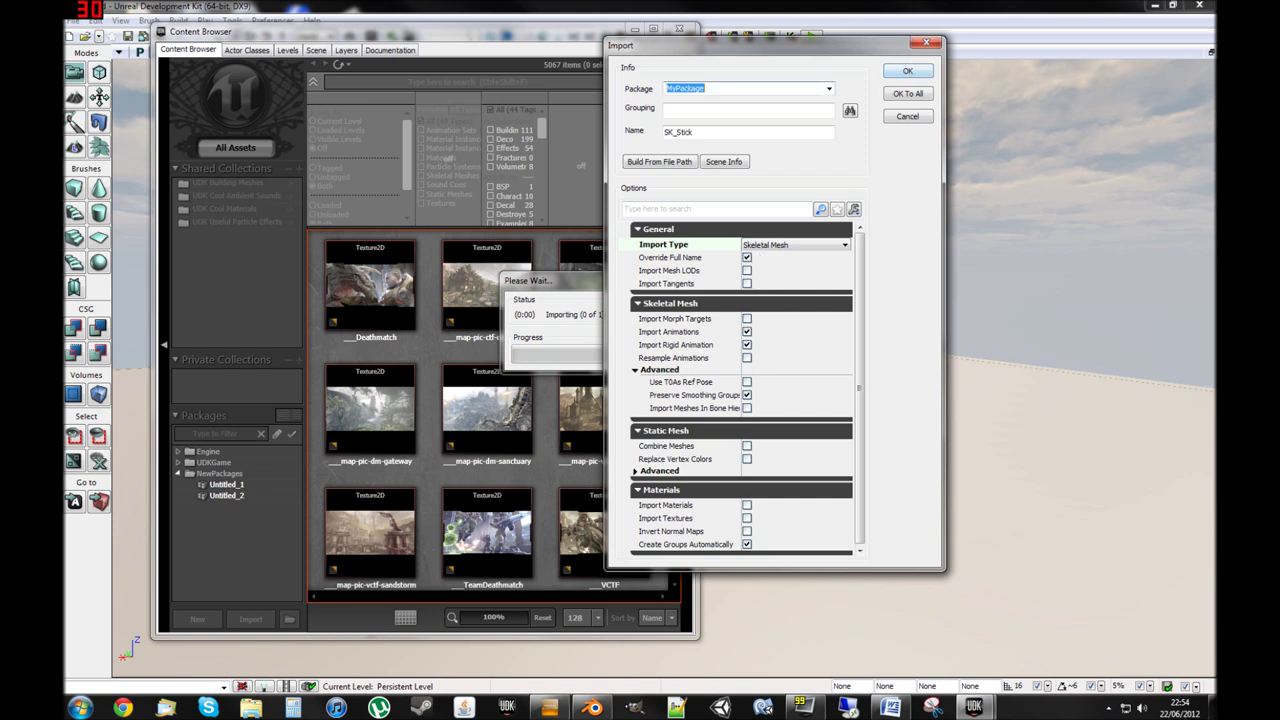
text(tutorial)
key(Tab)
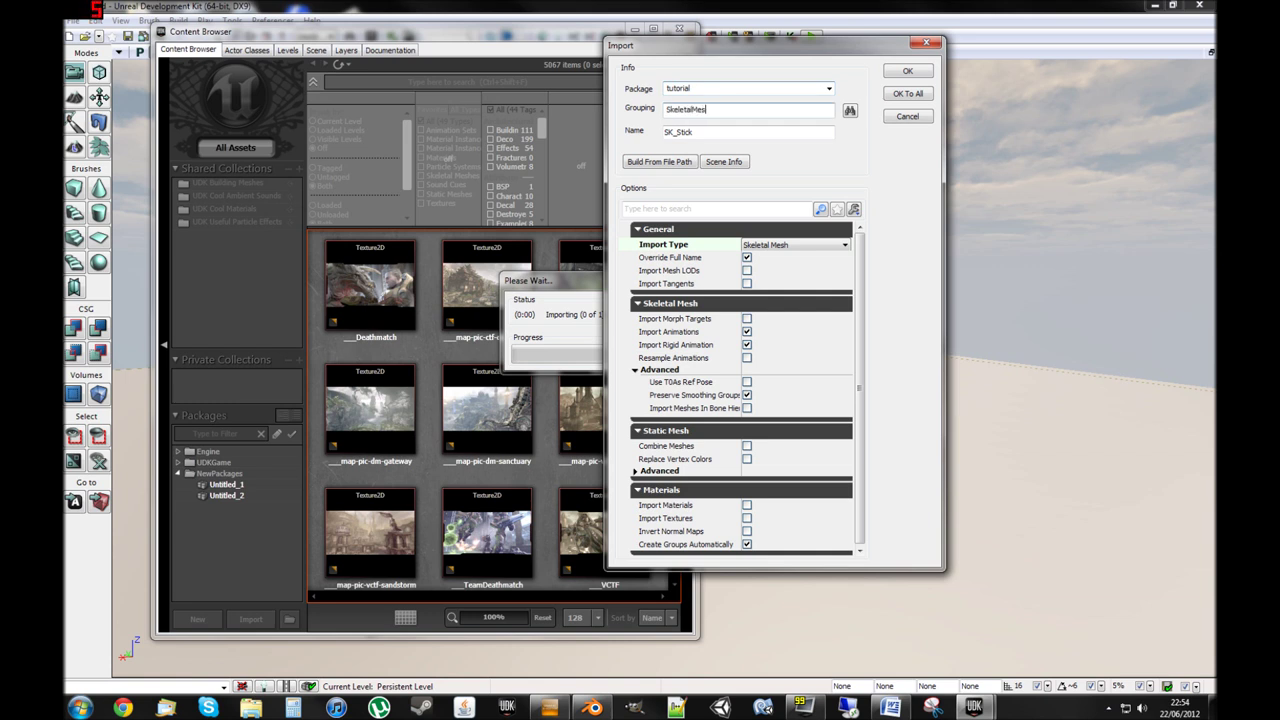
click(906, 73)
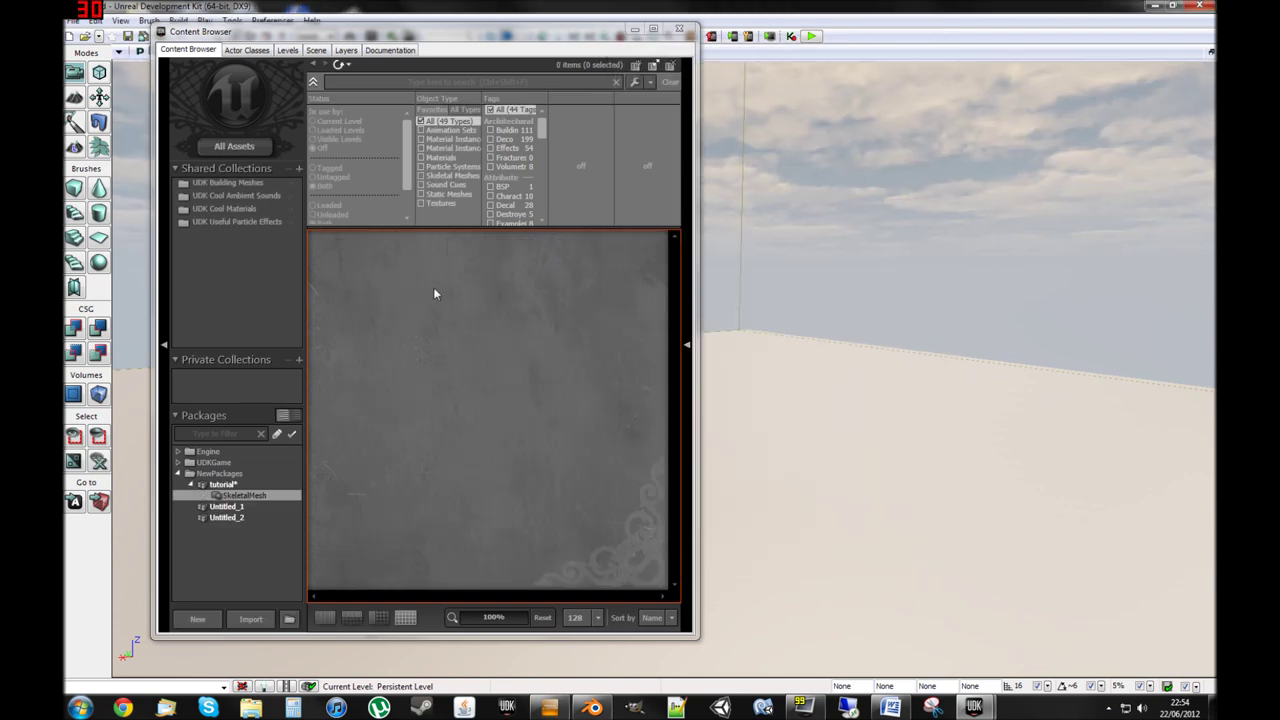
- Open the SK_Stick mesh in the AnimSet Editor and play its SK_Stick sequence from the Cylinder AnimSet
double_click(495, 298)
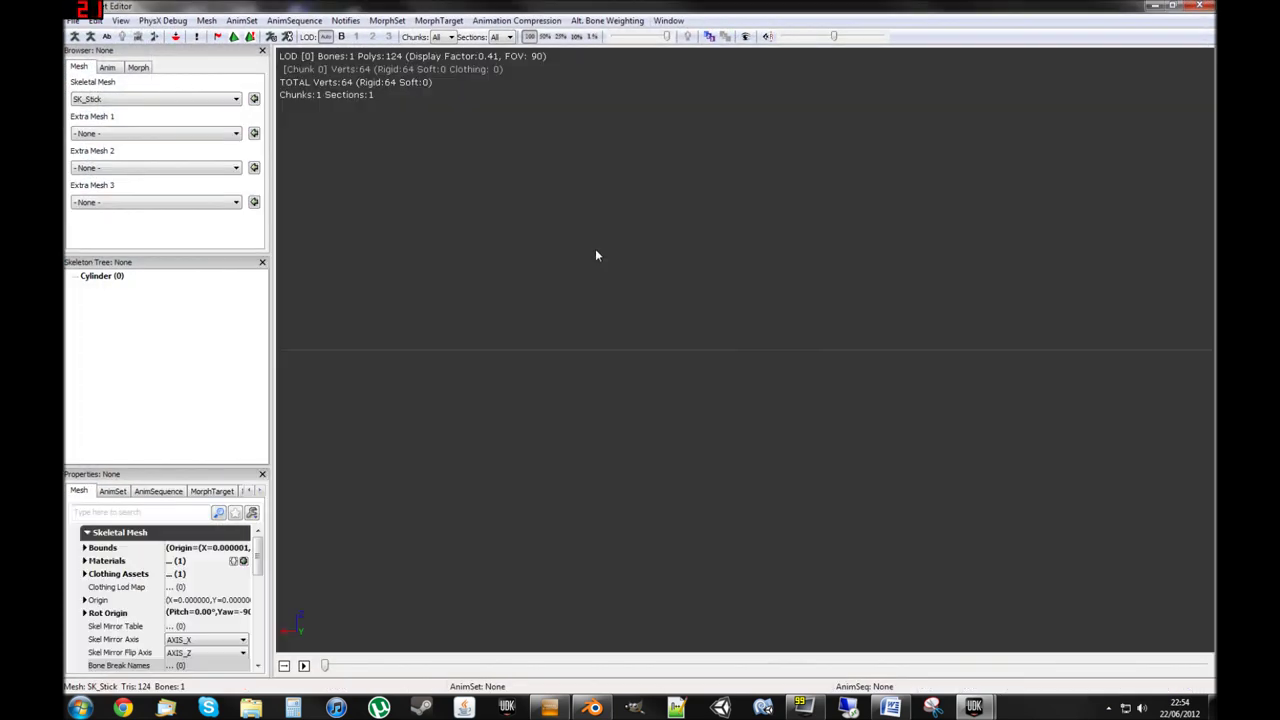
click(109, 69)
click(137, 100)
click(127, 124)
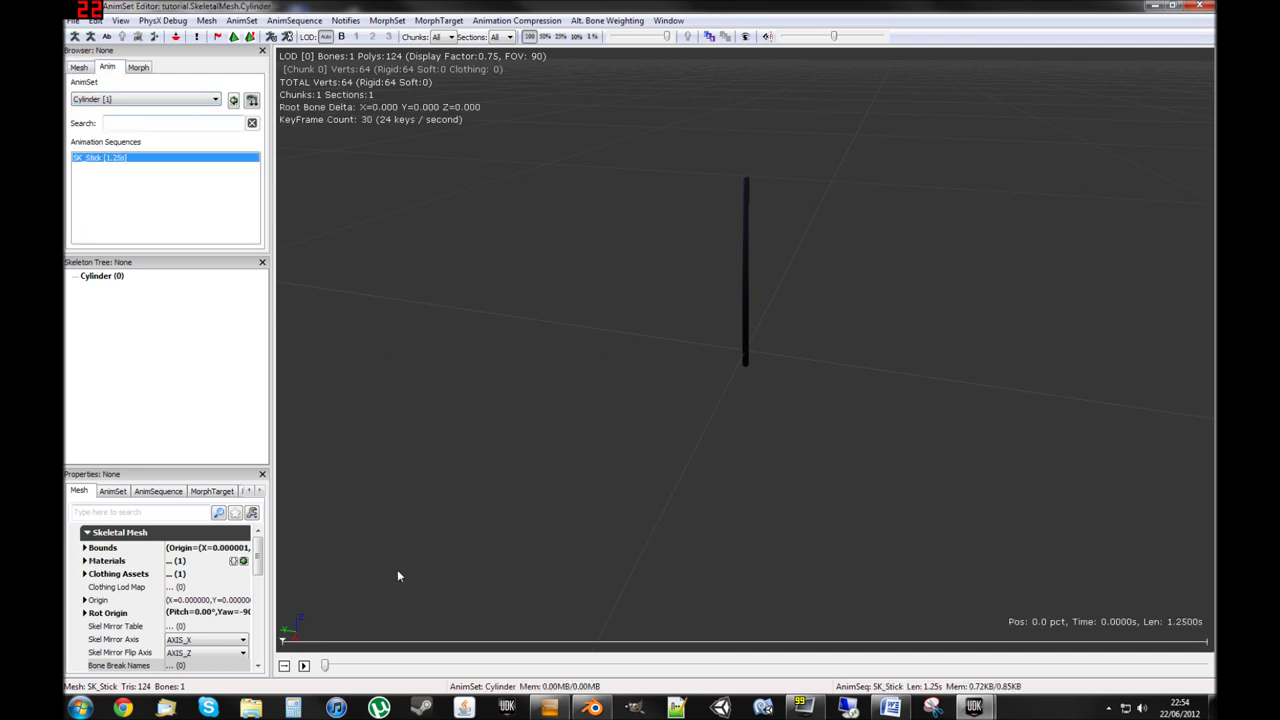
click(304, 666)
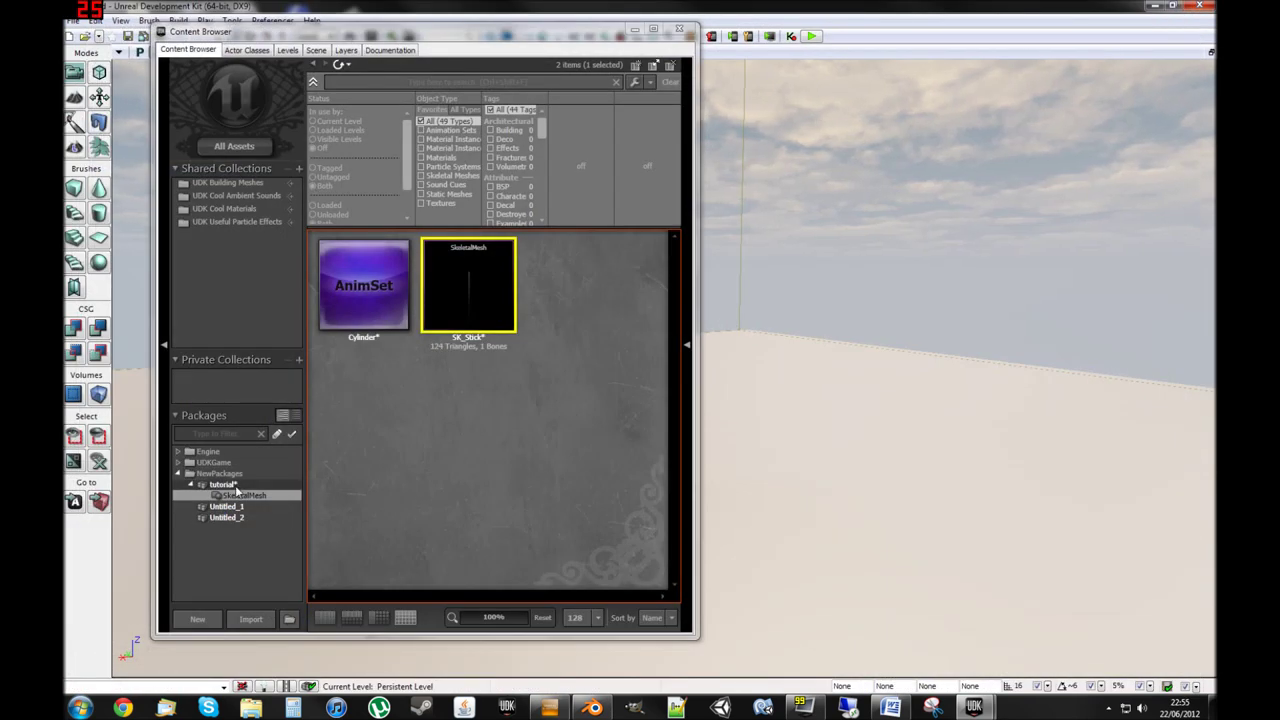
- Save the tutorial package as tutorial.upk in the UDKGame Content folder
click(224, 485)
right_click(229, 491)
click(190, 505)
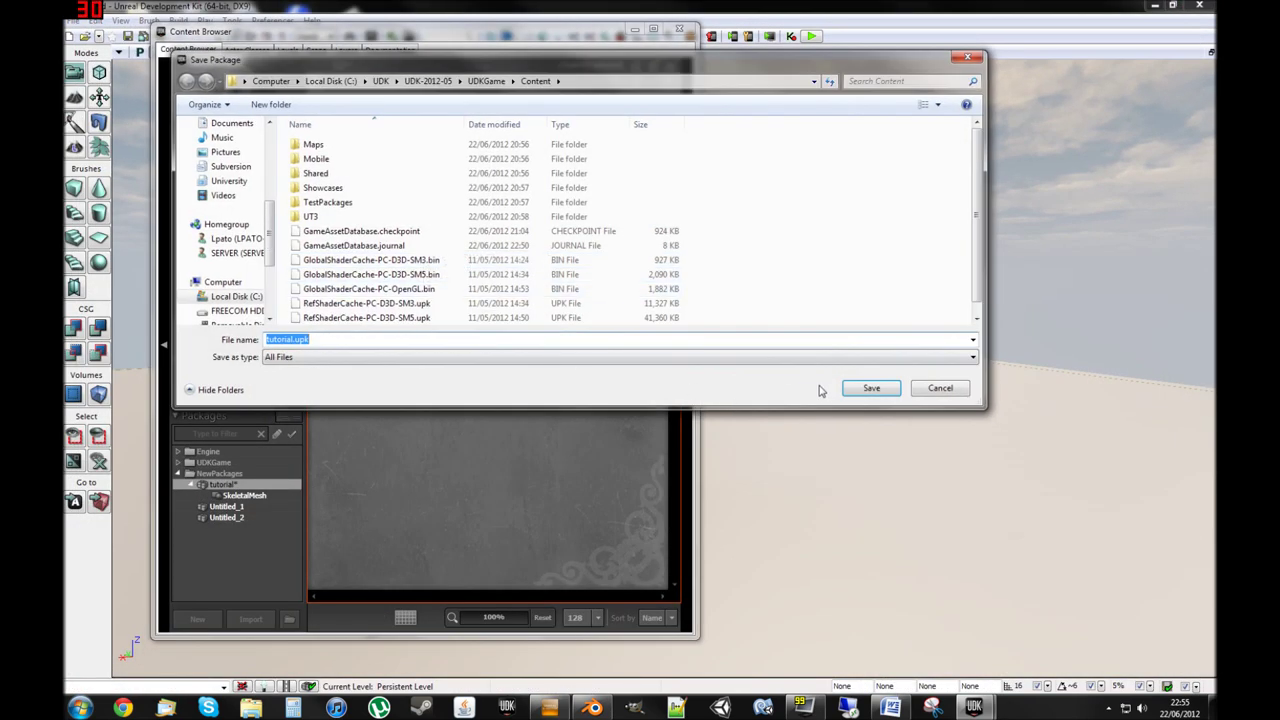
click(880, 390)
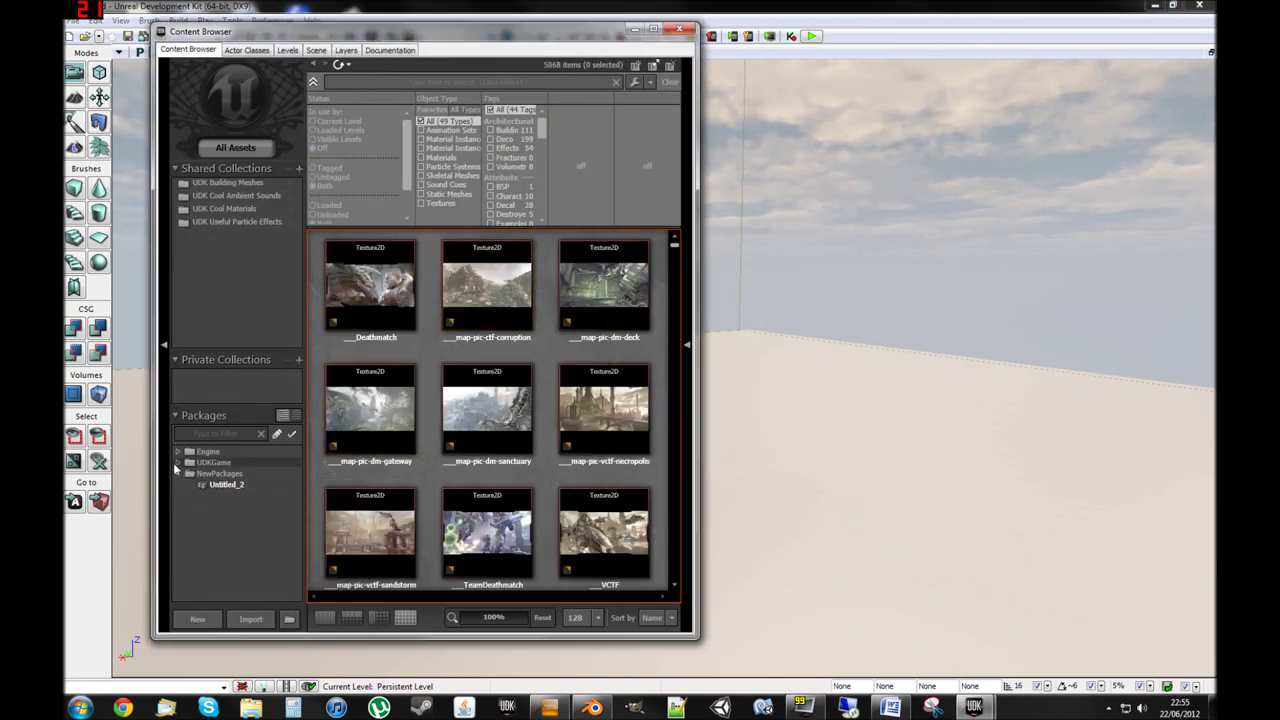
- Open the SK_Stick skeletal mesh from the saved tutorial package and view the stick from the side
click(236, 550)
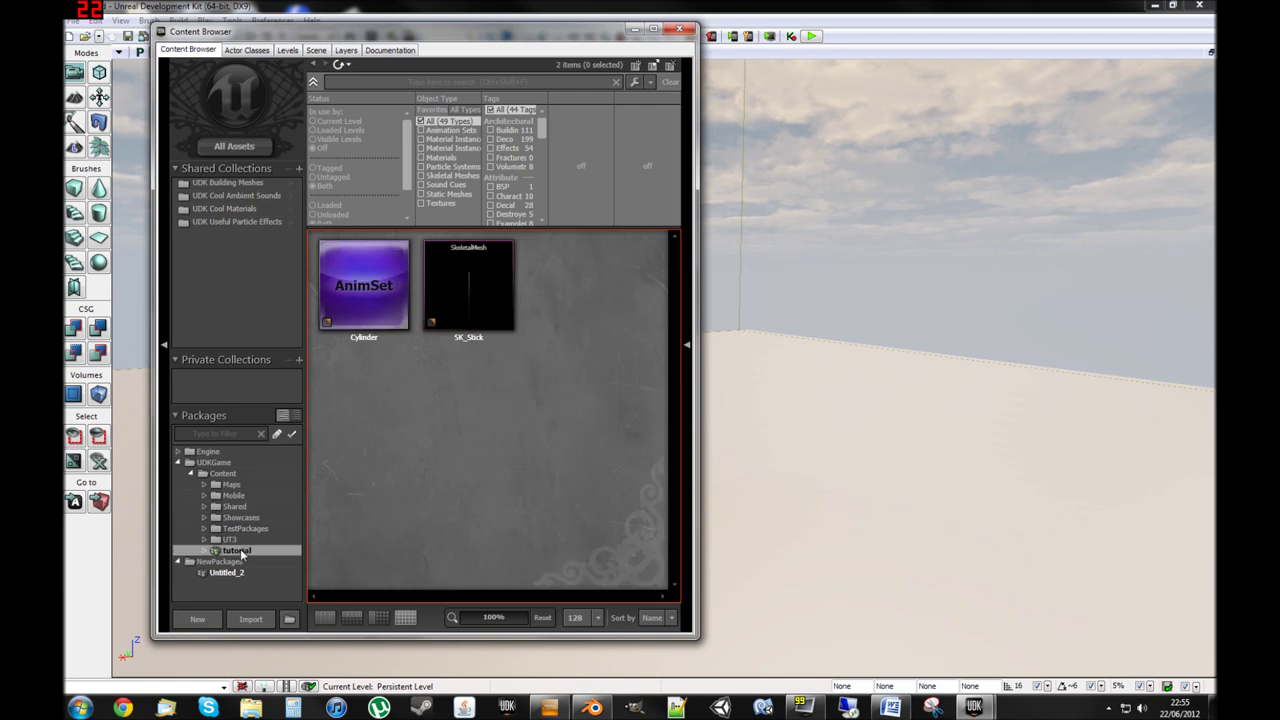
double_click(463, 295)
drag(827, 296, 850, 385)
right_drag(827, 296, 827, 220)
drag(827, 296, 840, 280)
right_drag(827, 296, 819, 256)
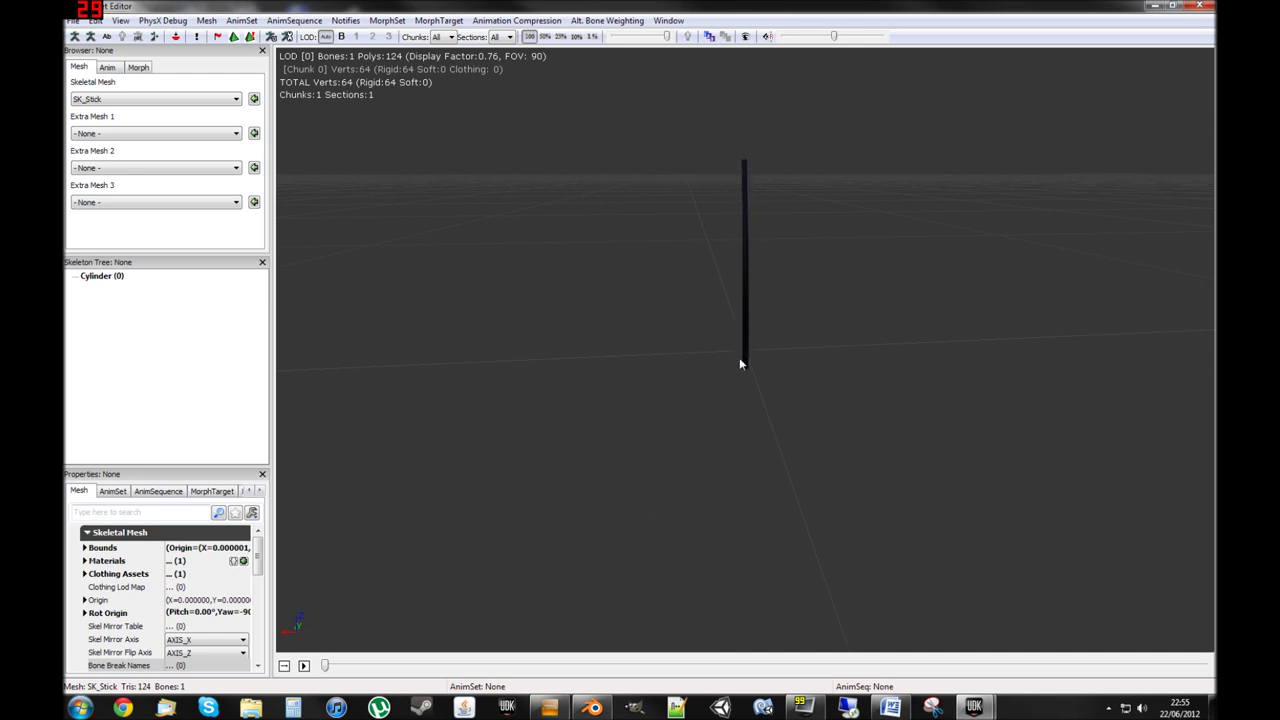
- Add a socket named StartSocket to the Cylinder bone using the Socket Manager
click(175, 38)
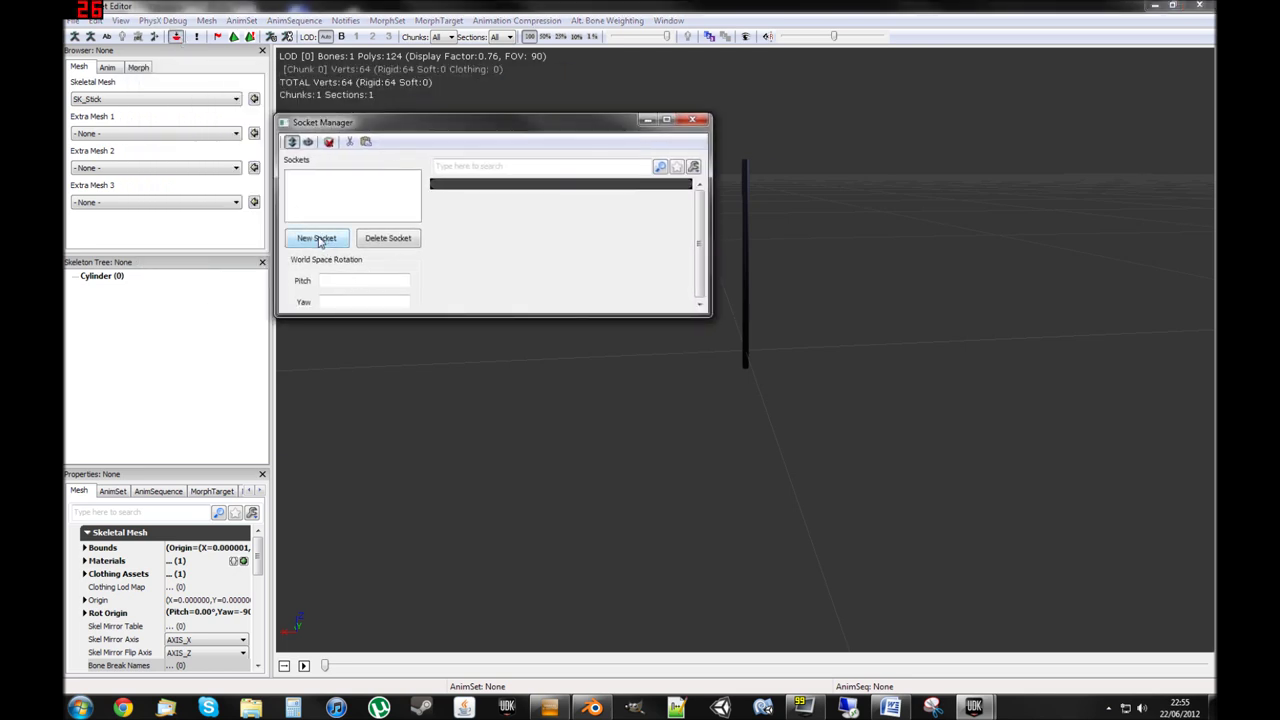
click(317, 239)
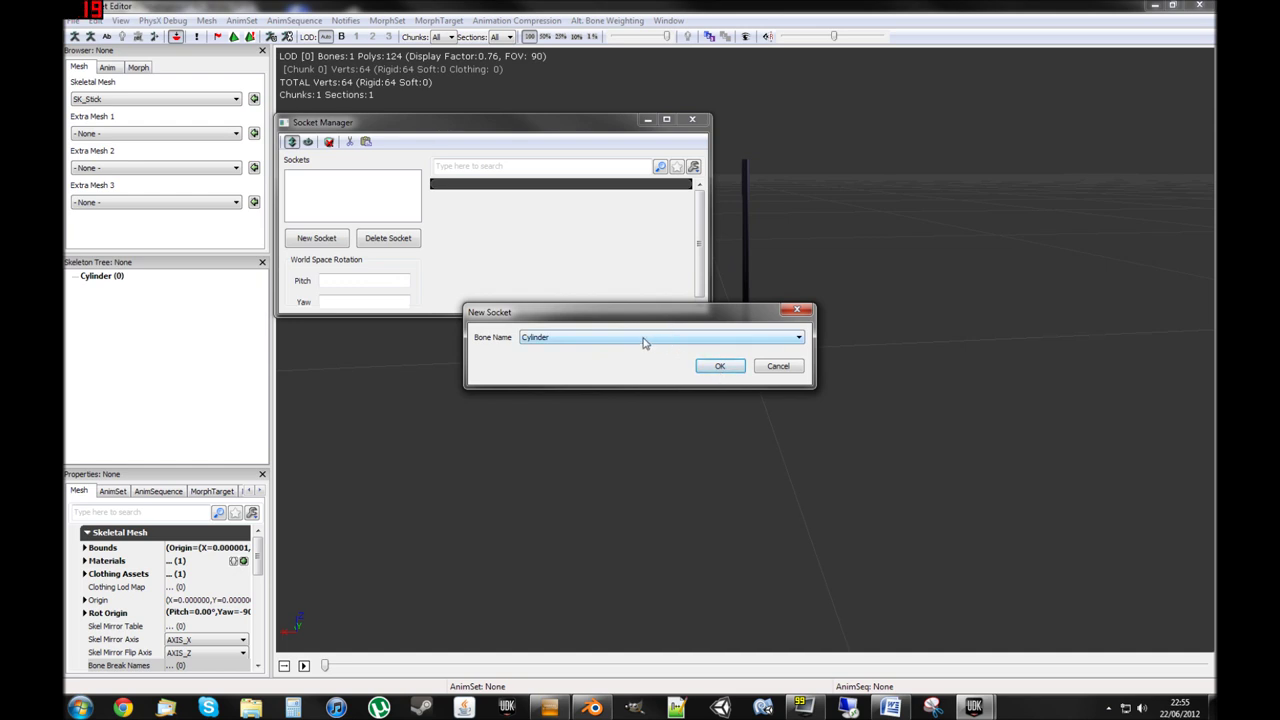
drag(727, 315, 676, 422)
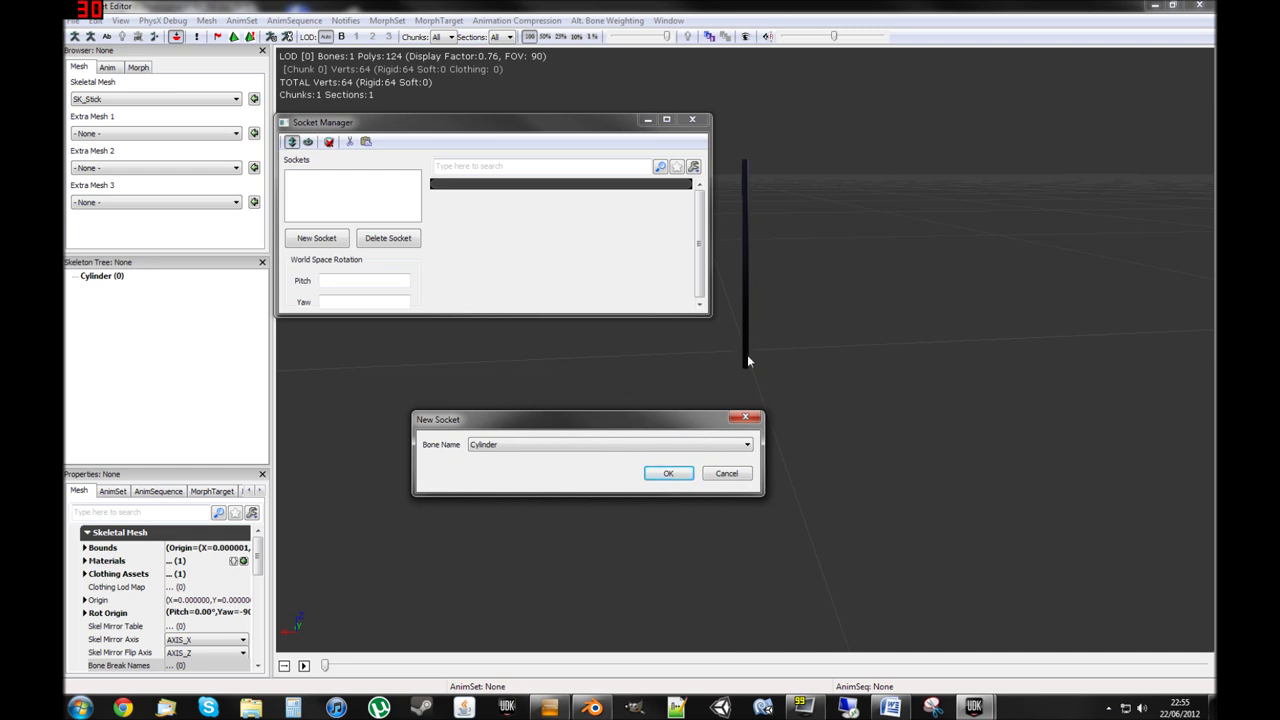
click(664, 475)
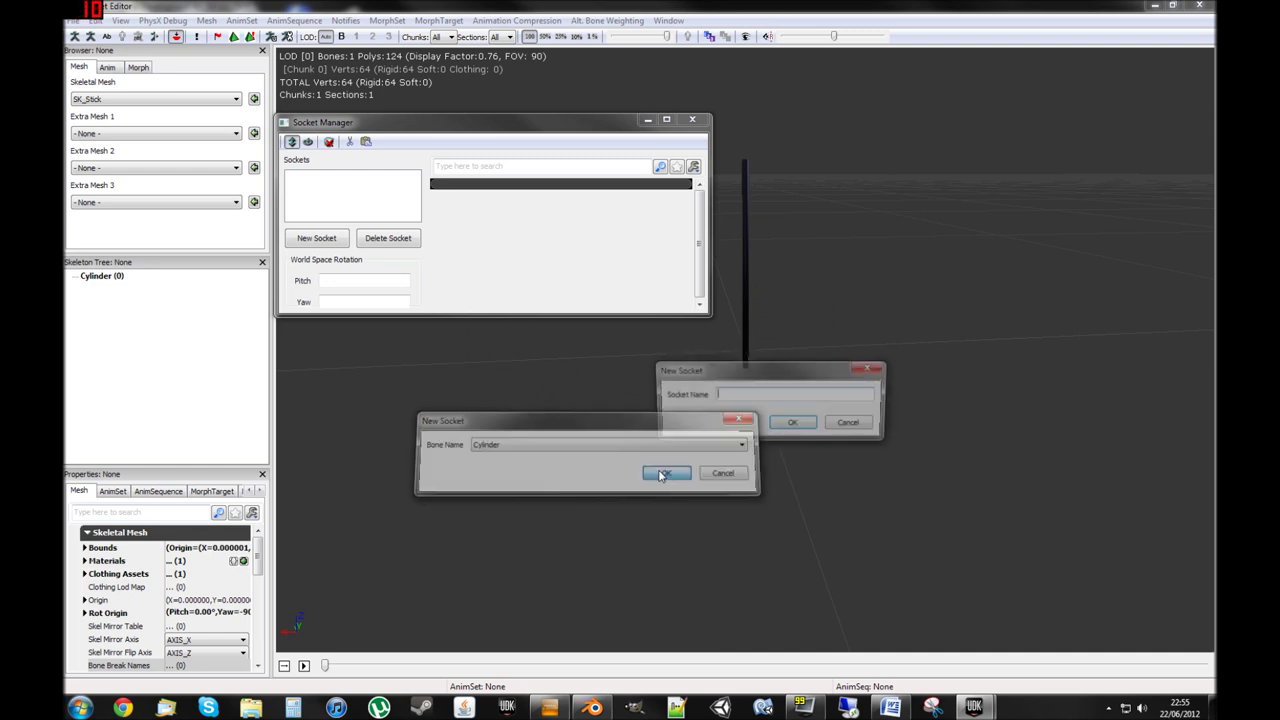
text(StartSocket)
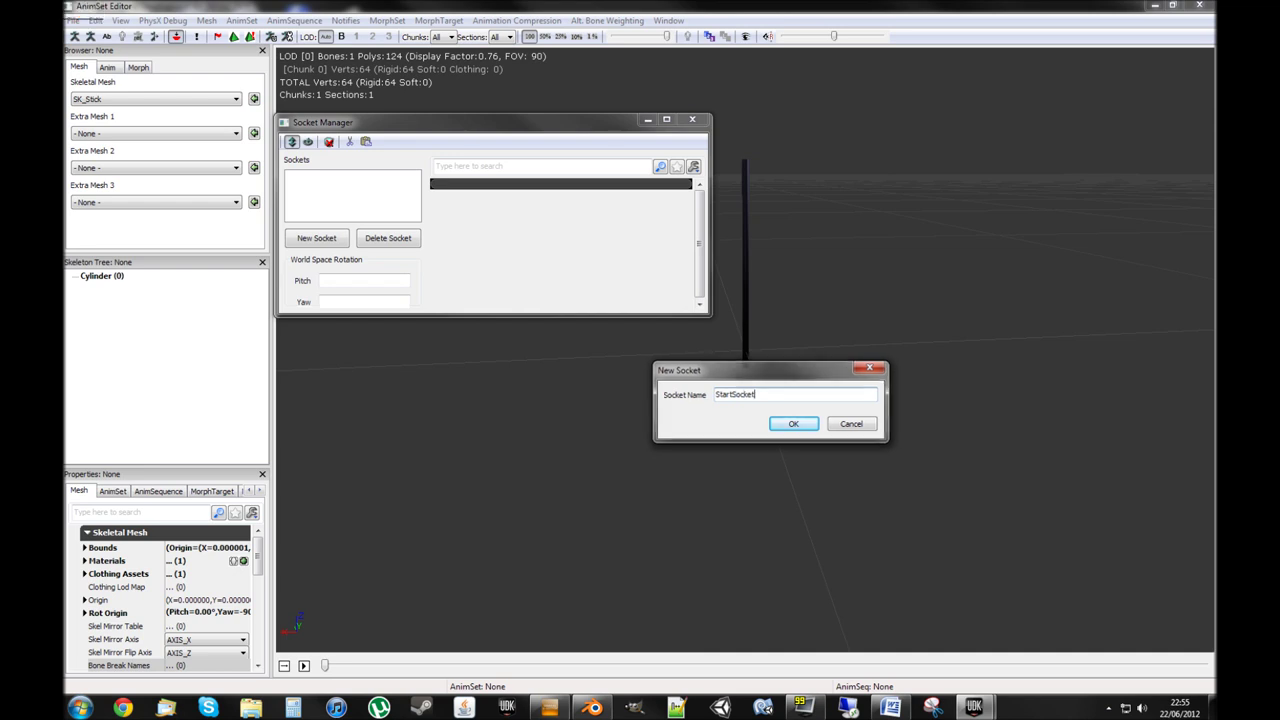
key(Return)
- Add a socket named EndSocket to the Cylinder bone and move it up to the upper tip of the stick
click(336, 239)
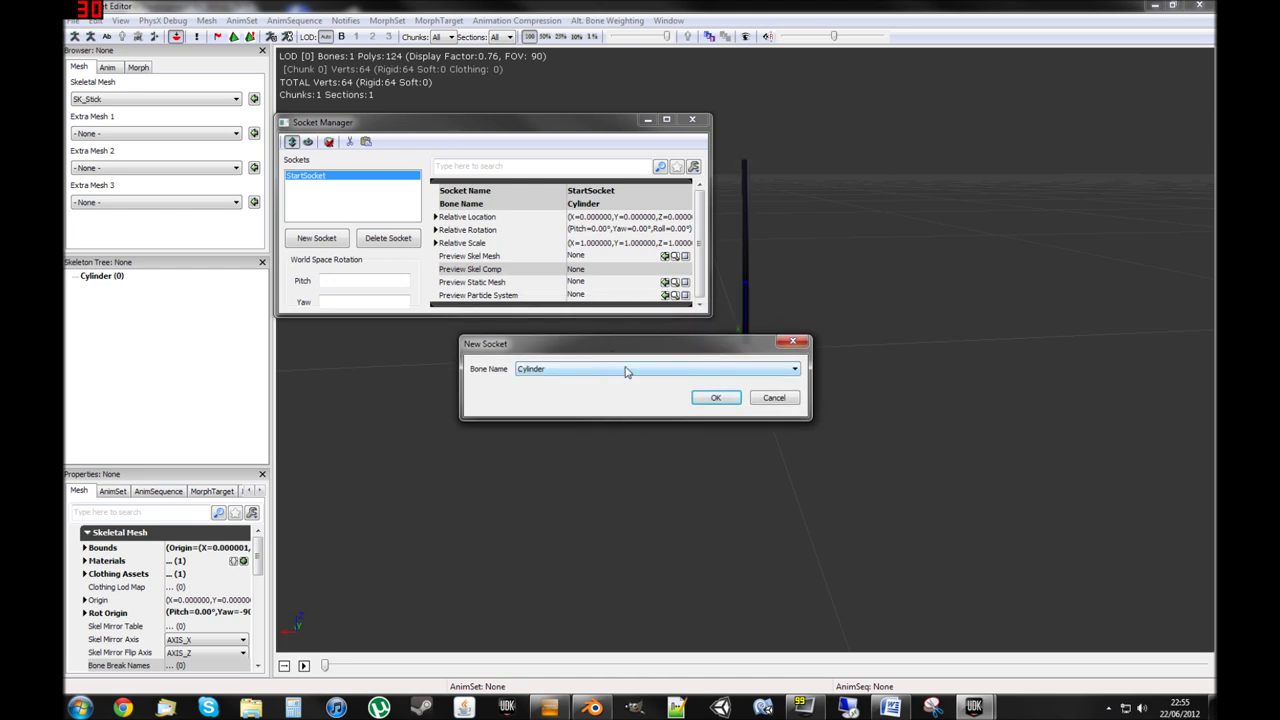
click(716, 398)
text(EndSocket)
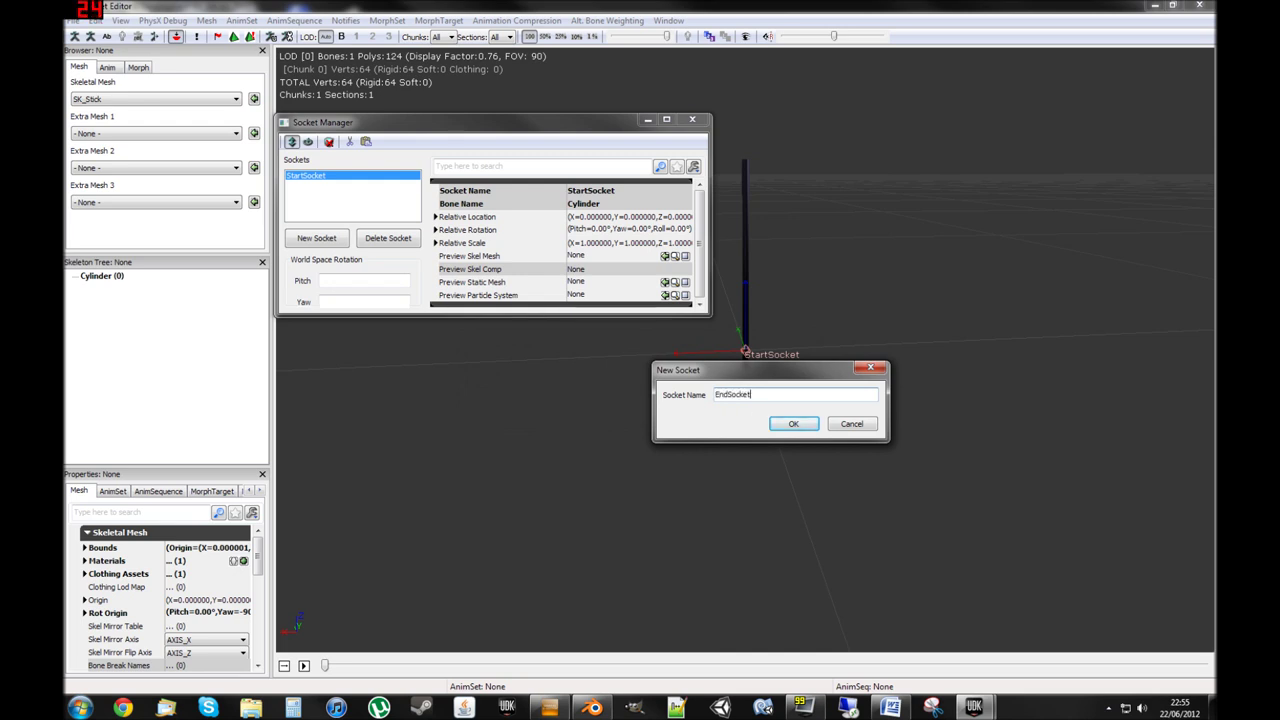
click(812, 427)
drag(745, 300, 745, 107)
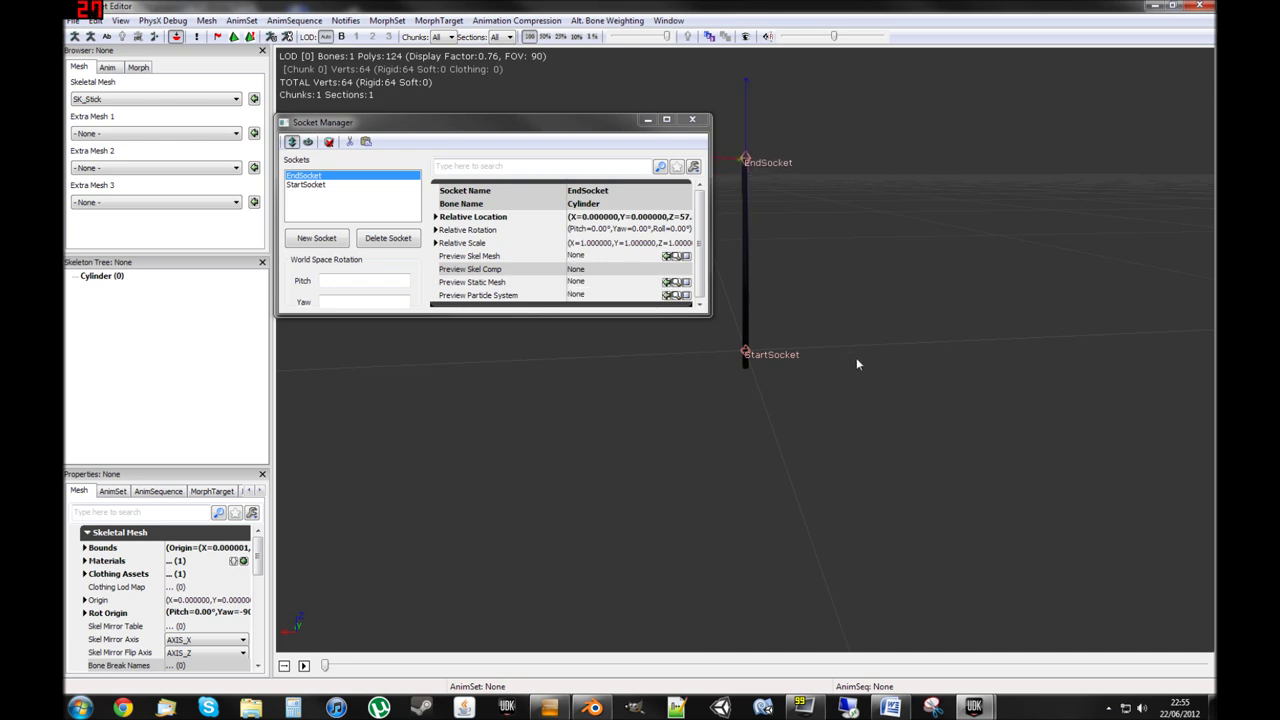
drag(857, 364, 818, 382)
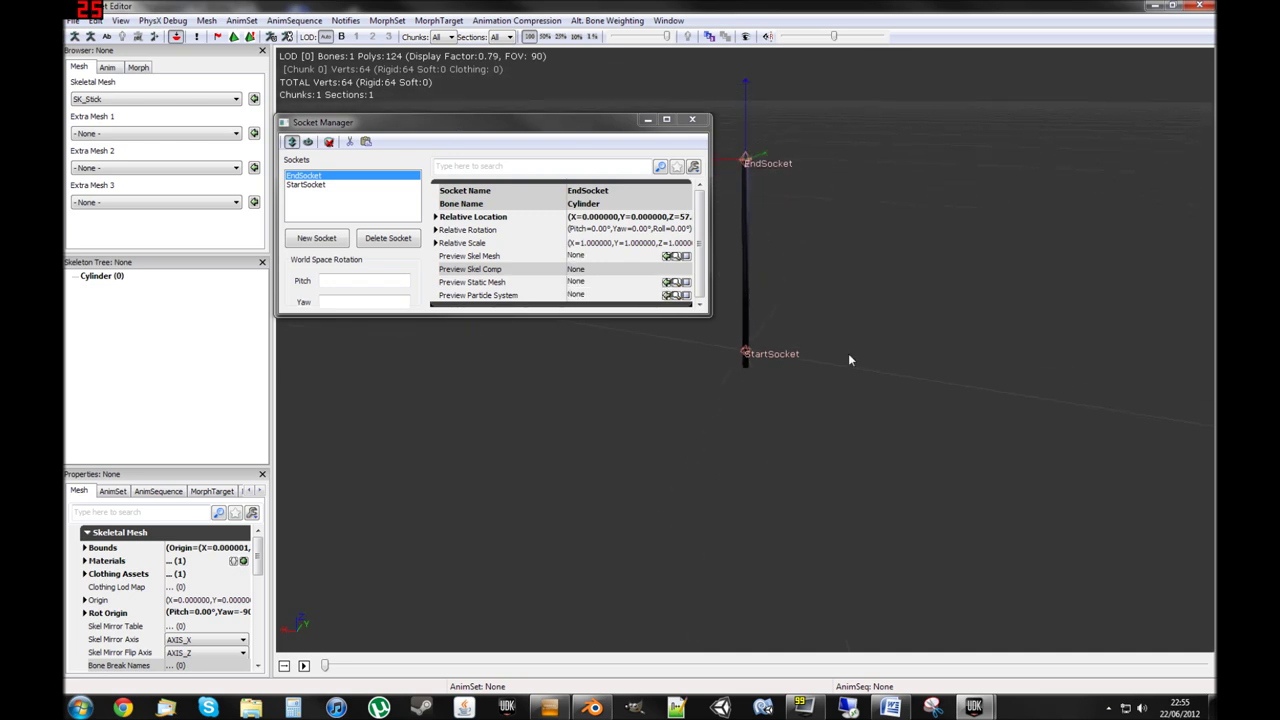
- Close the Socket Manager and AnimSet Editor, and save the tutorial package
click(692, 120)
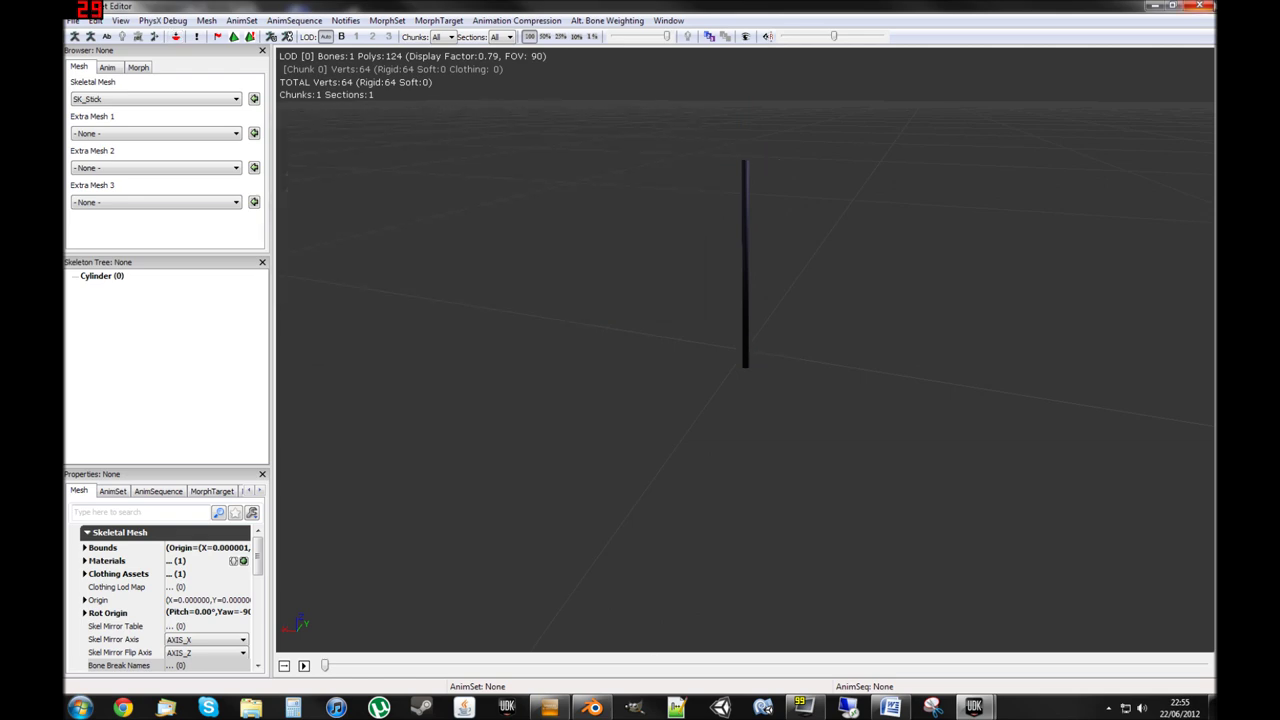
click(1199, 6)
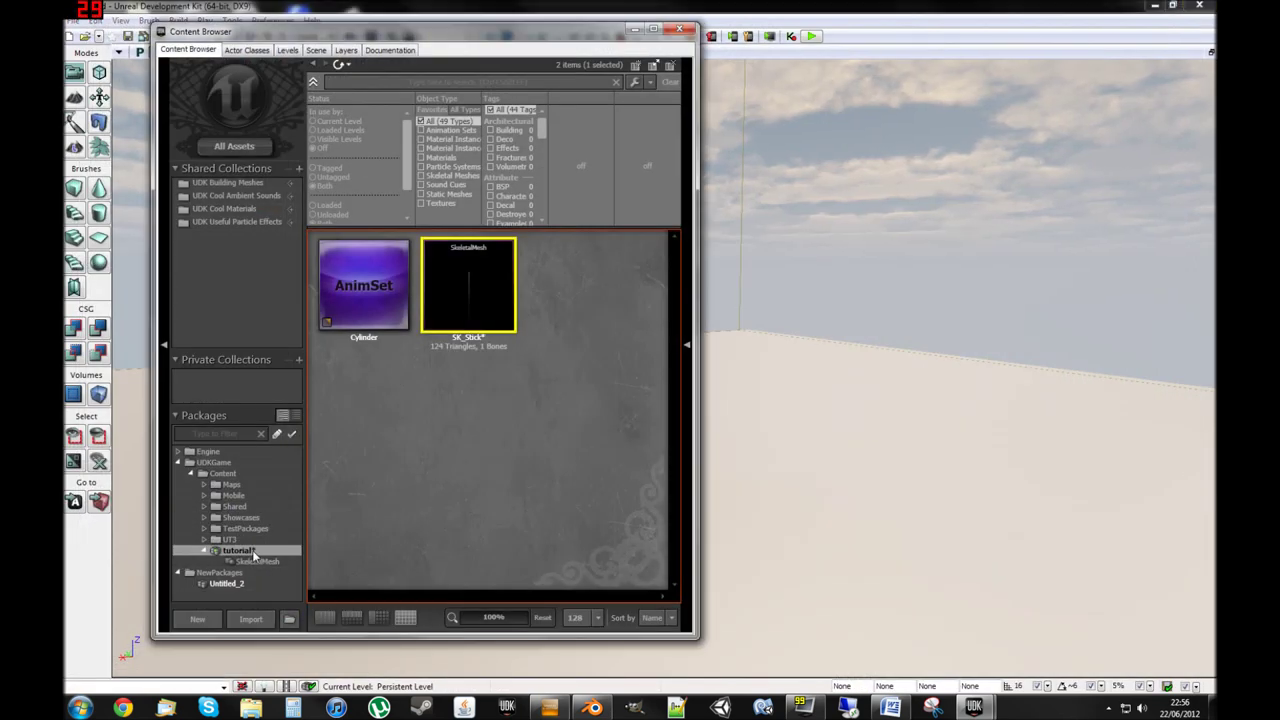
right_click(240, 550)
click(177, 396)
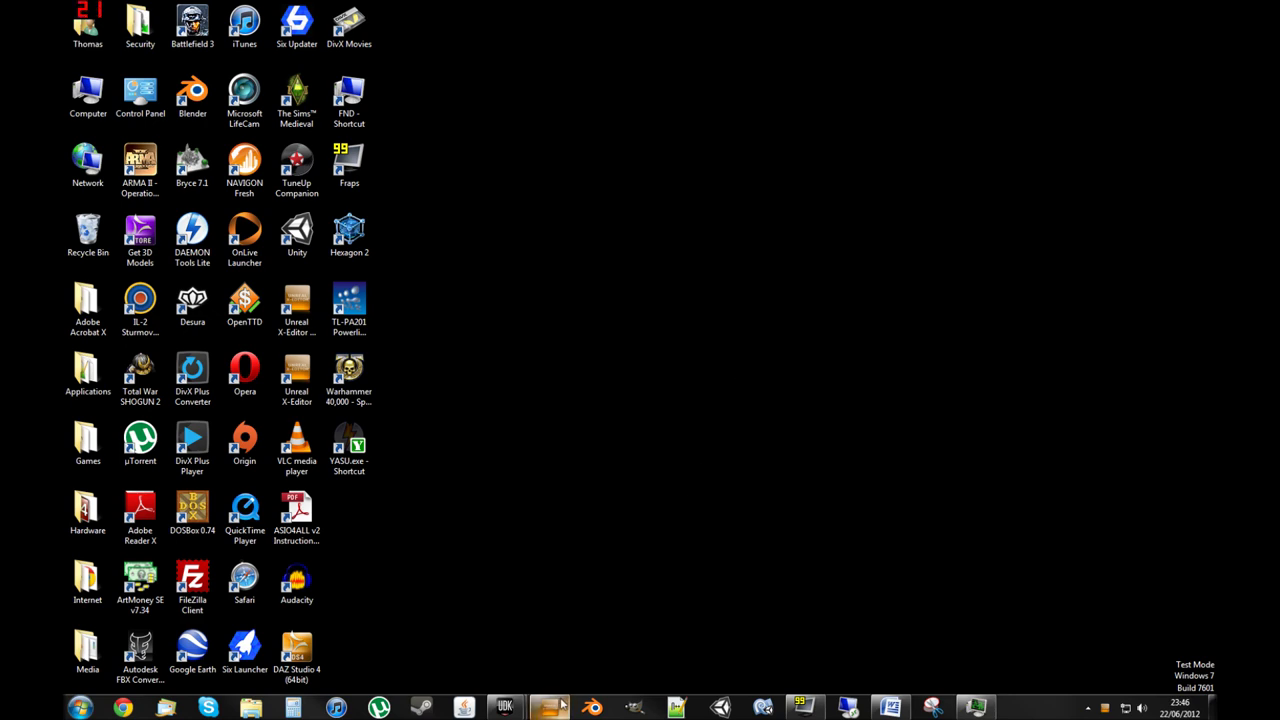
- Switch to Unreal X-Editor, close its startup page and start the Unreal Weapon Wizard up to Create Weapon Class
click(549, 707)
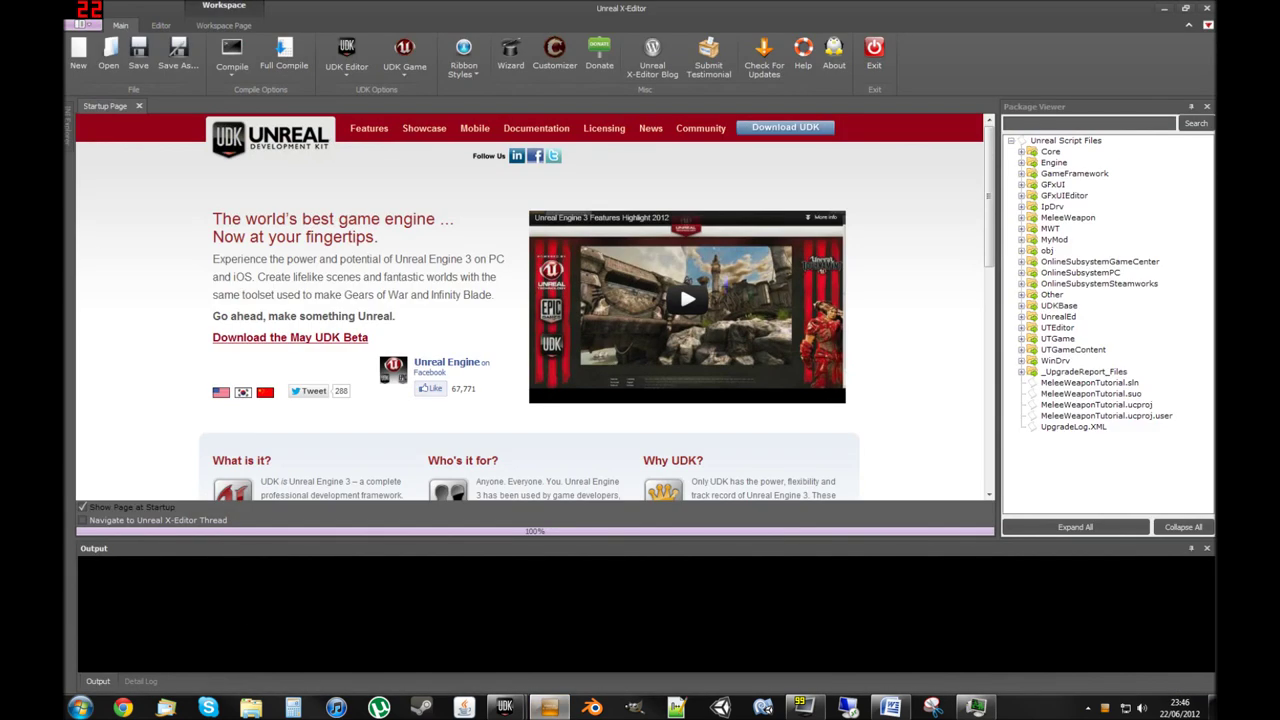
click(139, 106)
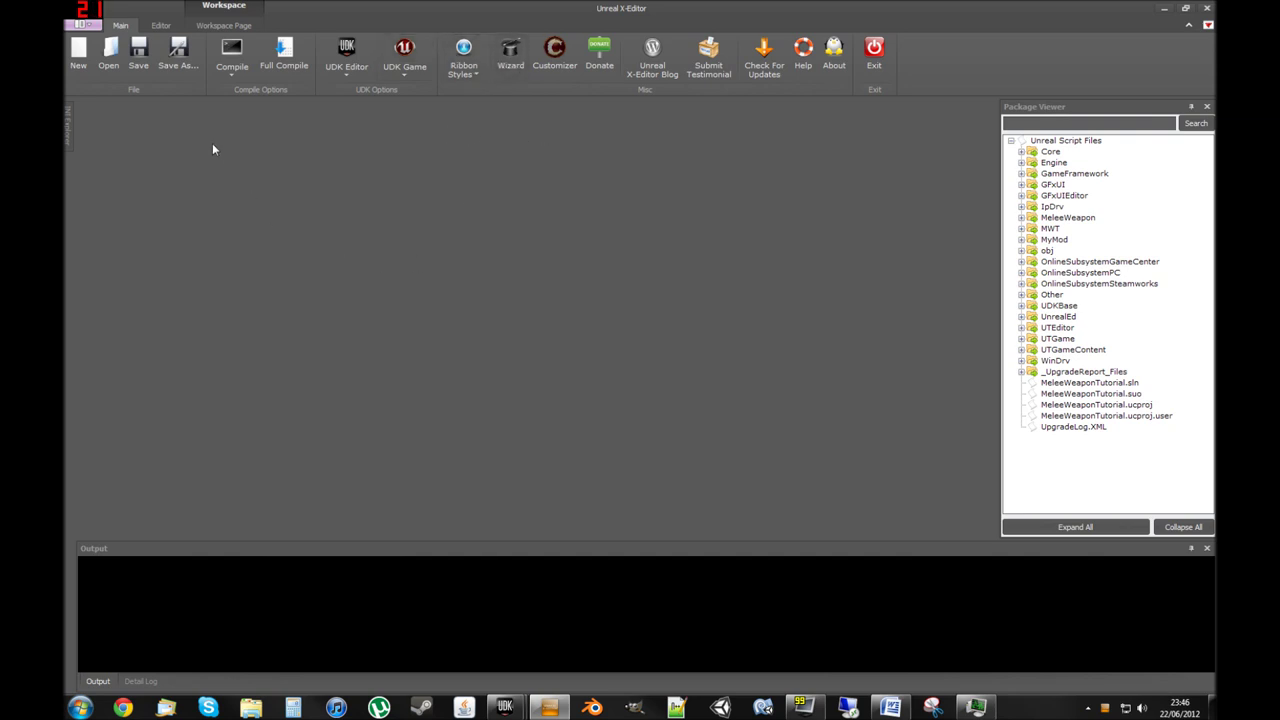
click(511, 54)
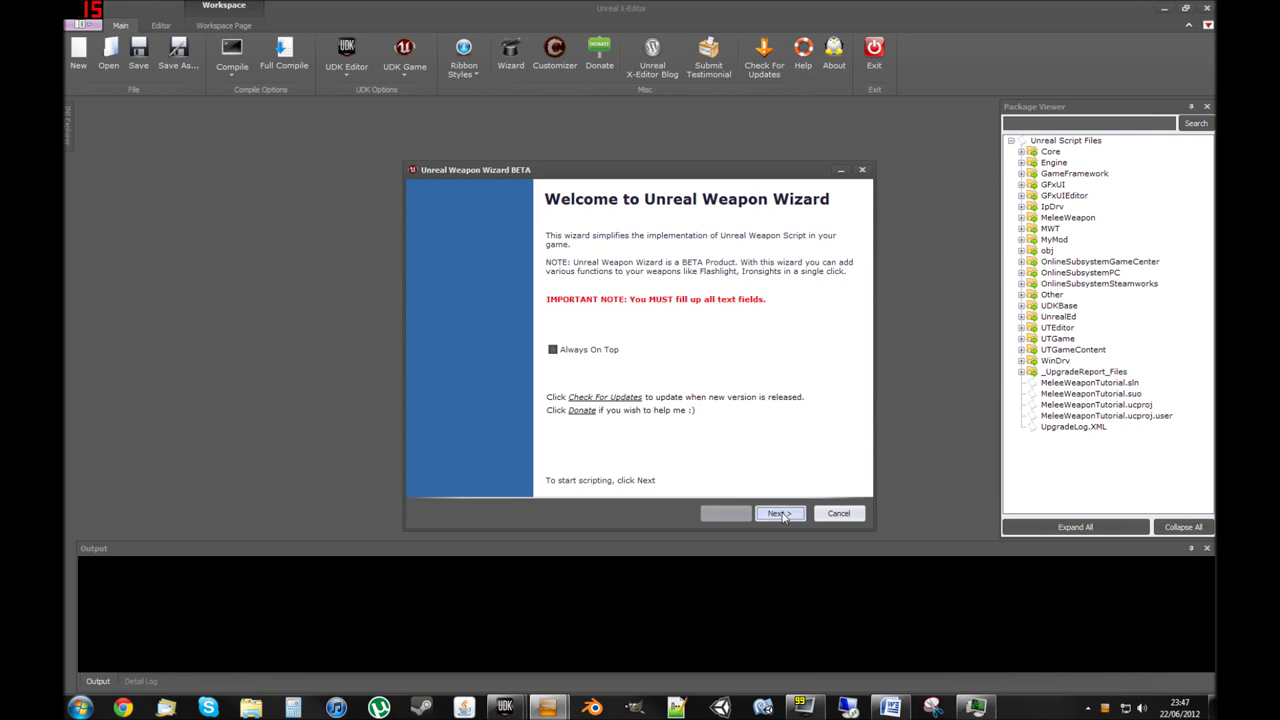
click(781, 513)
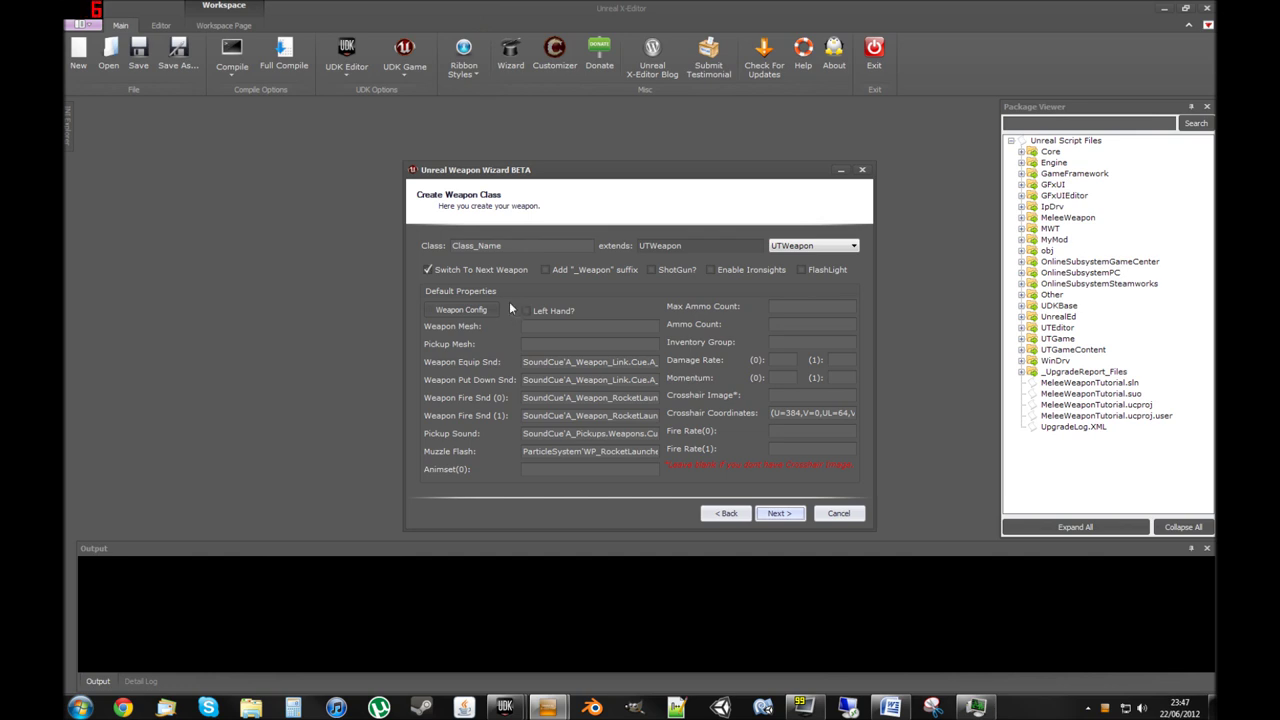
- Name the weapon class Stick and enable the "_Weapon" suffix
double_click(476, 245)
text(Sitc)
text(k)
key(BackSpace)
key(BackSpace)
key(BackSpace)
text(ick)
click(546, 270)
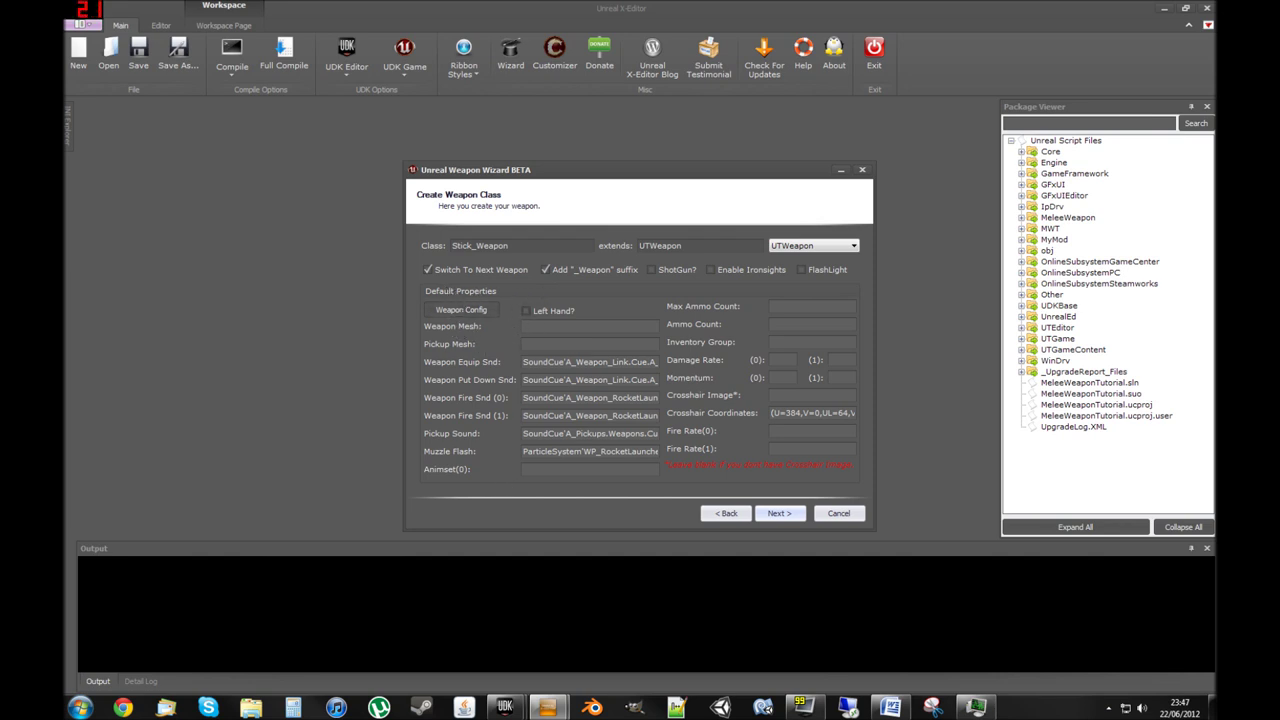
- Switch to the UDK editor and copy the full name of the SK_Stick mesh in the tutorial package
mouse_move(505, 708)
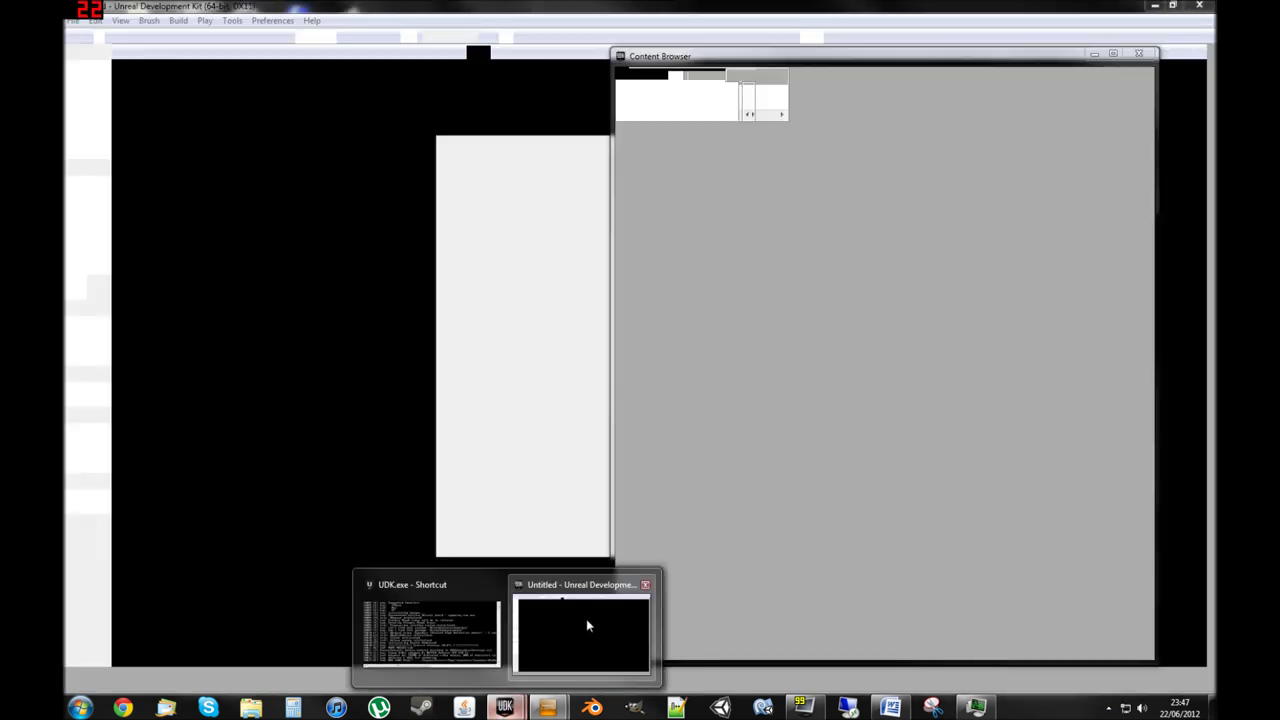
click(586, 619)
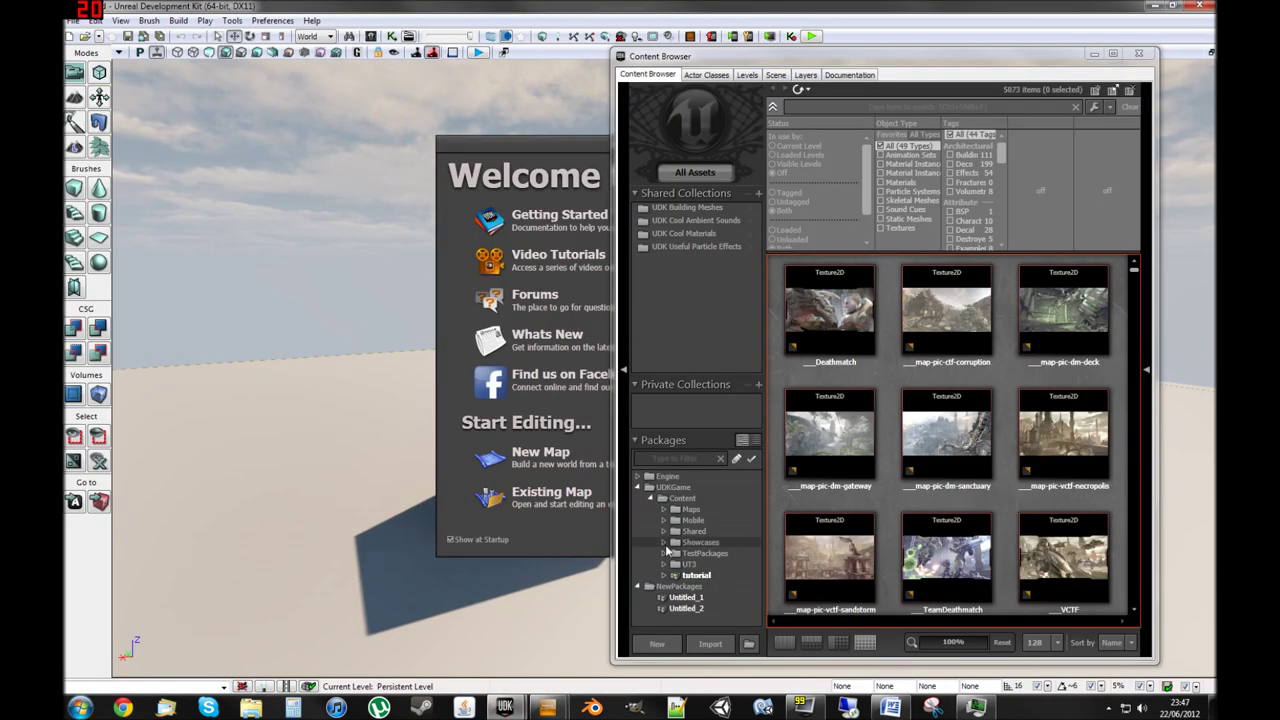
click(692, 576)
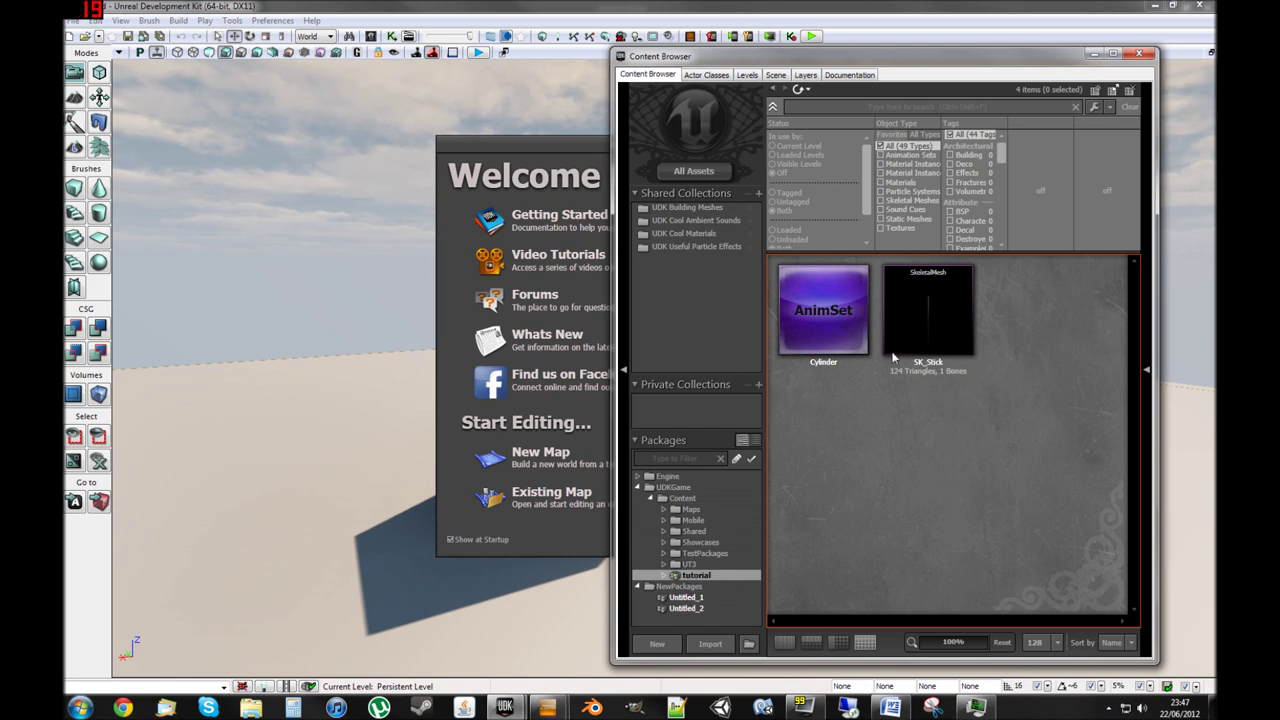
right_click(936, 314)
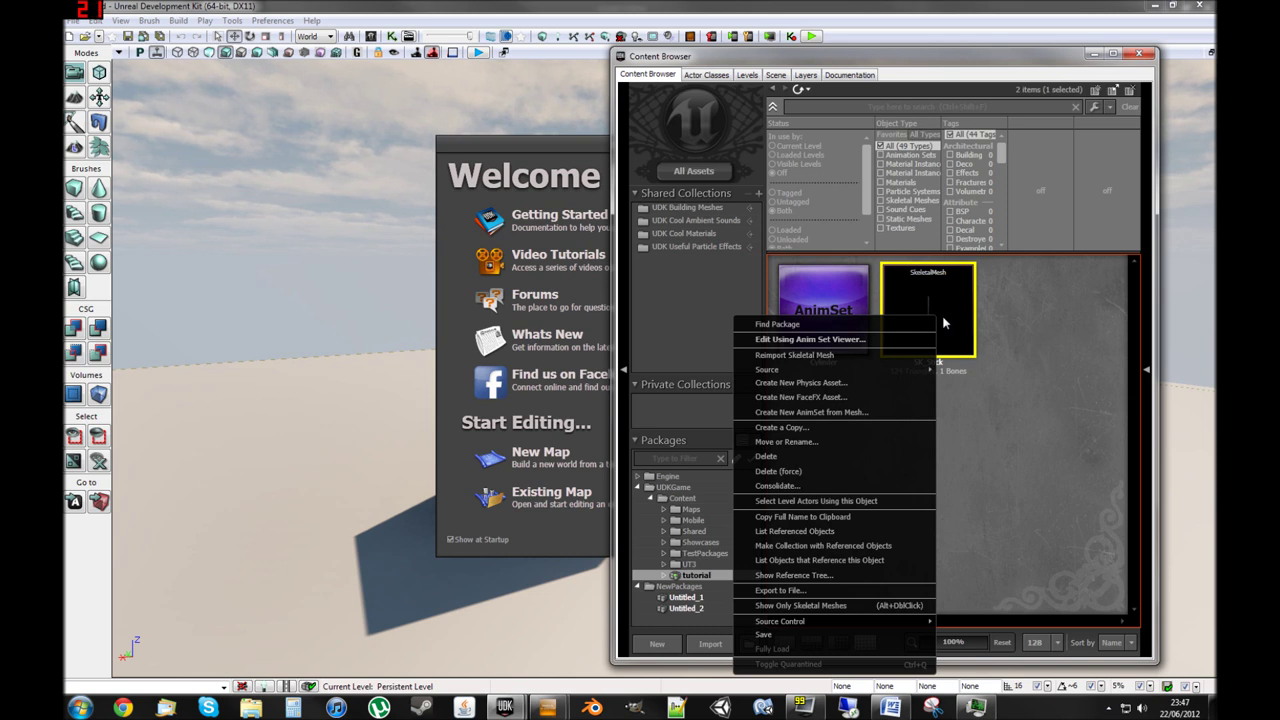
click(840, 518)
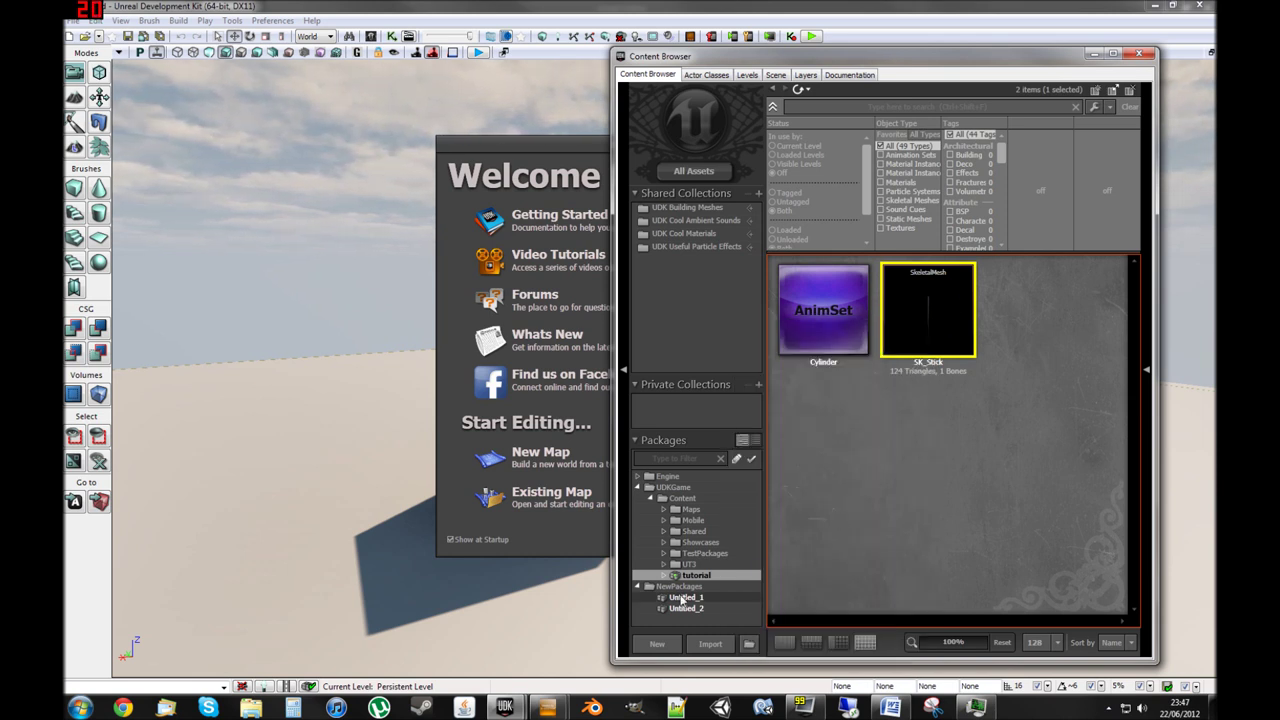
- Return to the Unreal Weapon Wizard and paste the SK_Stick reference as both the Weapon Mesh and the Pickup Mesh
mouse_move(547, 707)
click(615, 622)
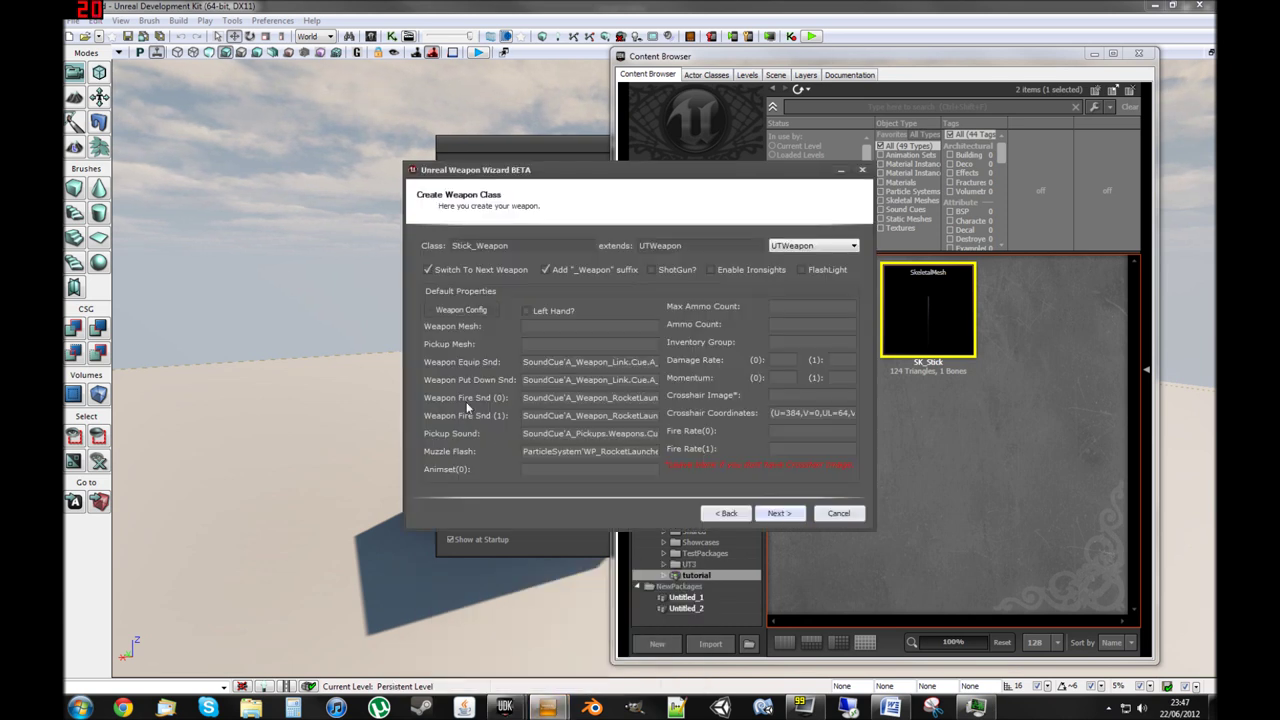
click(560, 326)
key(ctrl+v)
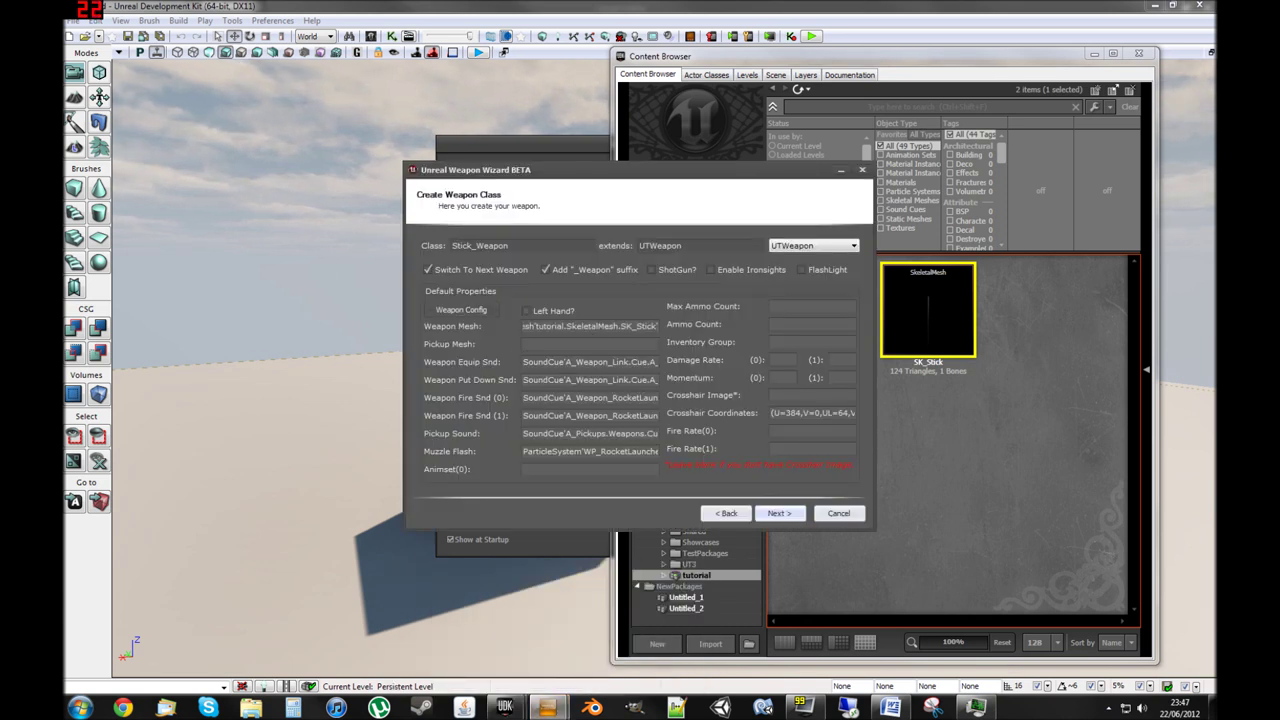
click(560, 344)
key(ctrl+v)
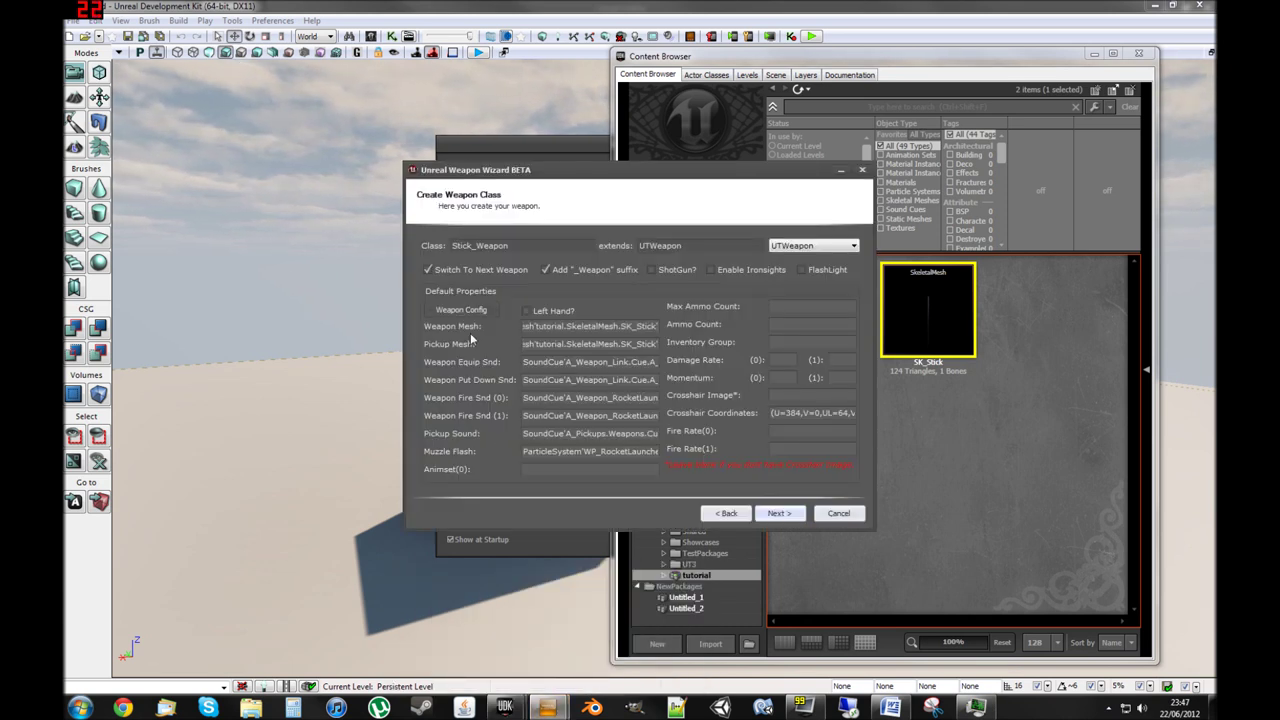
- Check the full text of the pasted Weapon Mesh and Pickup Mesh references
mouse_move(524, 326)
mouse_down()
mouse_move(702, 326)
mouse_move(500, 328)
mouse_up()
click(643, 331)
click(574, 328)
drag(604, 328, 510, 331)
click(567, 327)
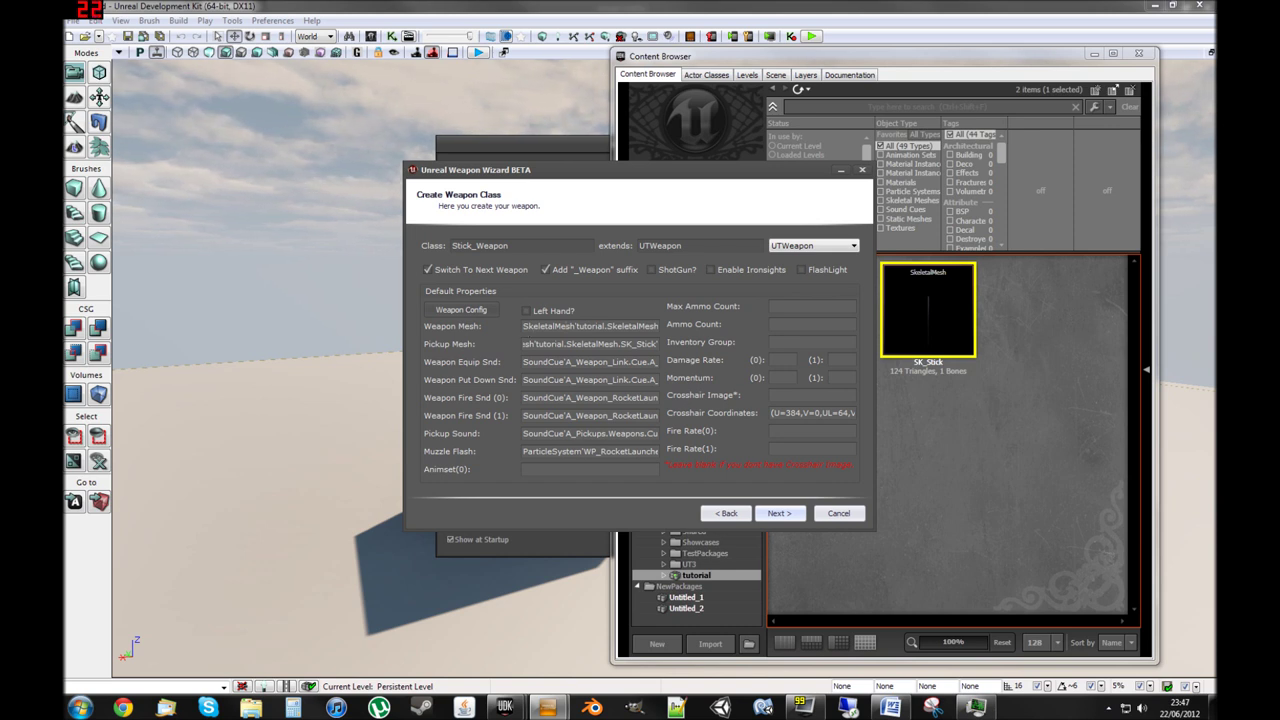
drag(656, 345, 505, 345)
click(580, 344)
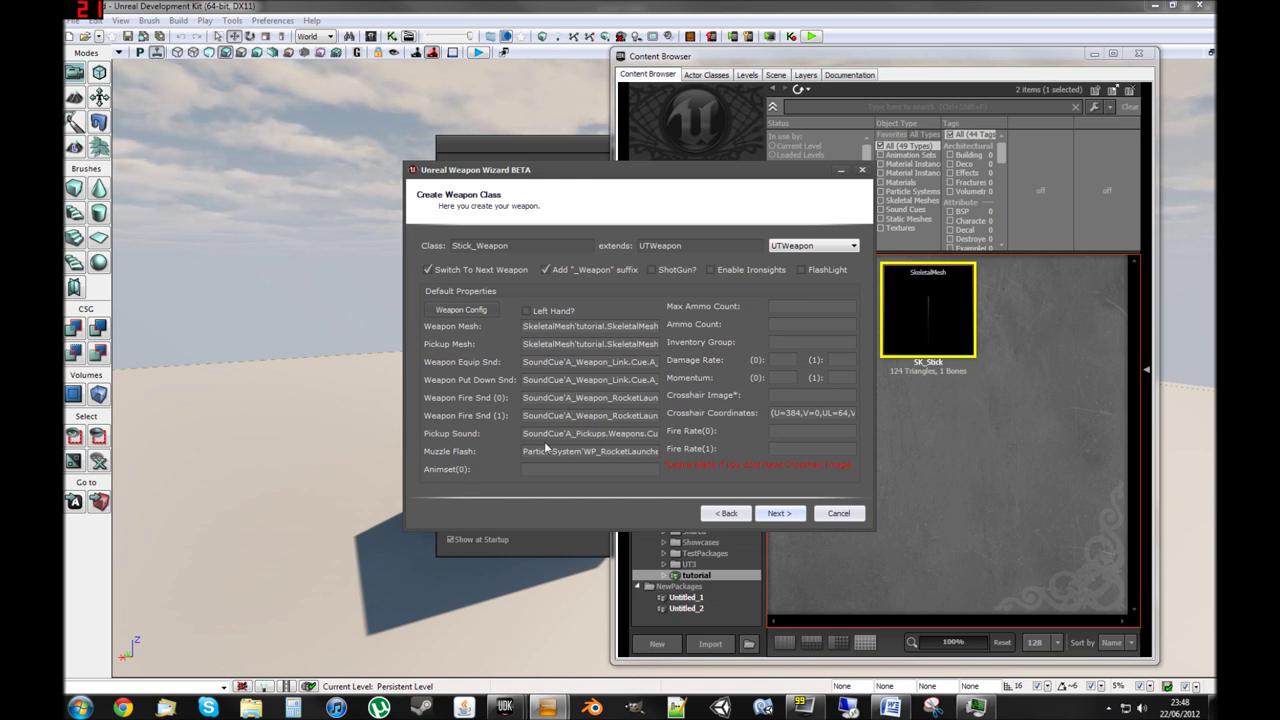
- Clear the Muzzle Flash entry and set Animset(0) to the full name copied from the Cylinder AnimSet in UDK
drag(523, 451, 675, 452)
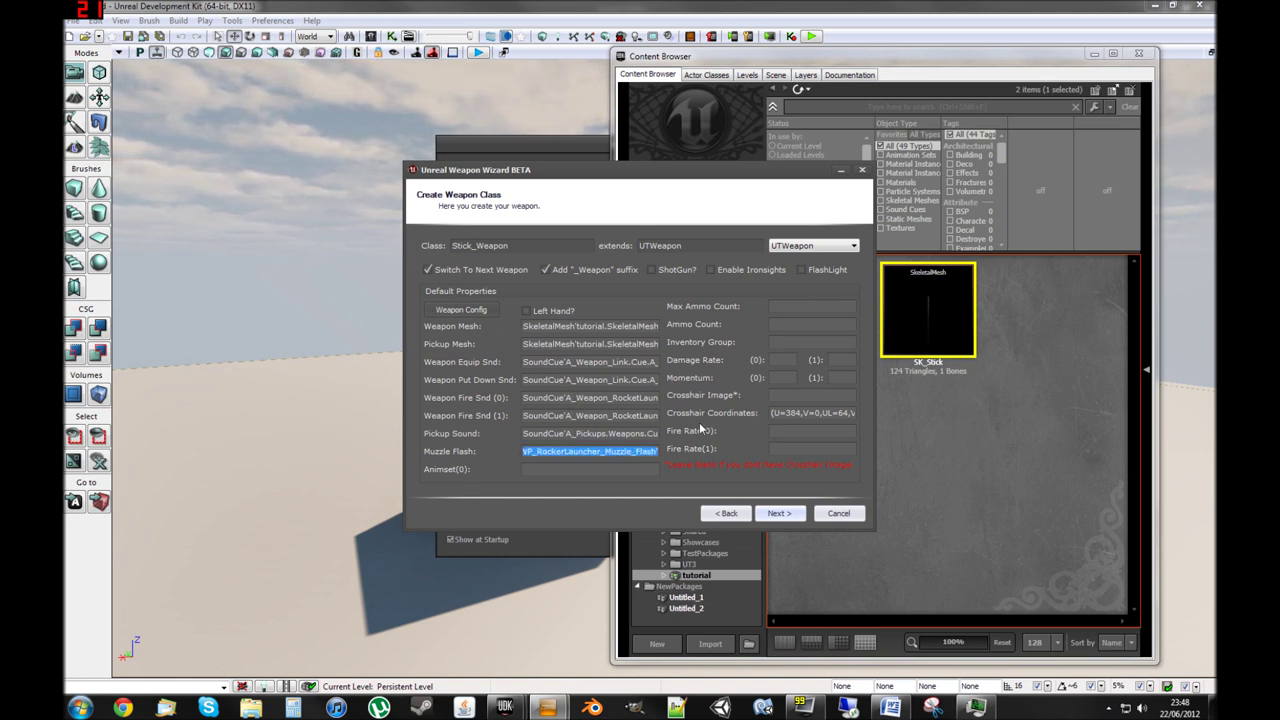
key(BackSpace)
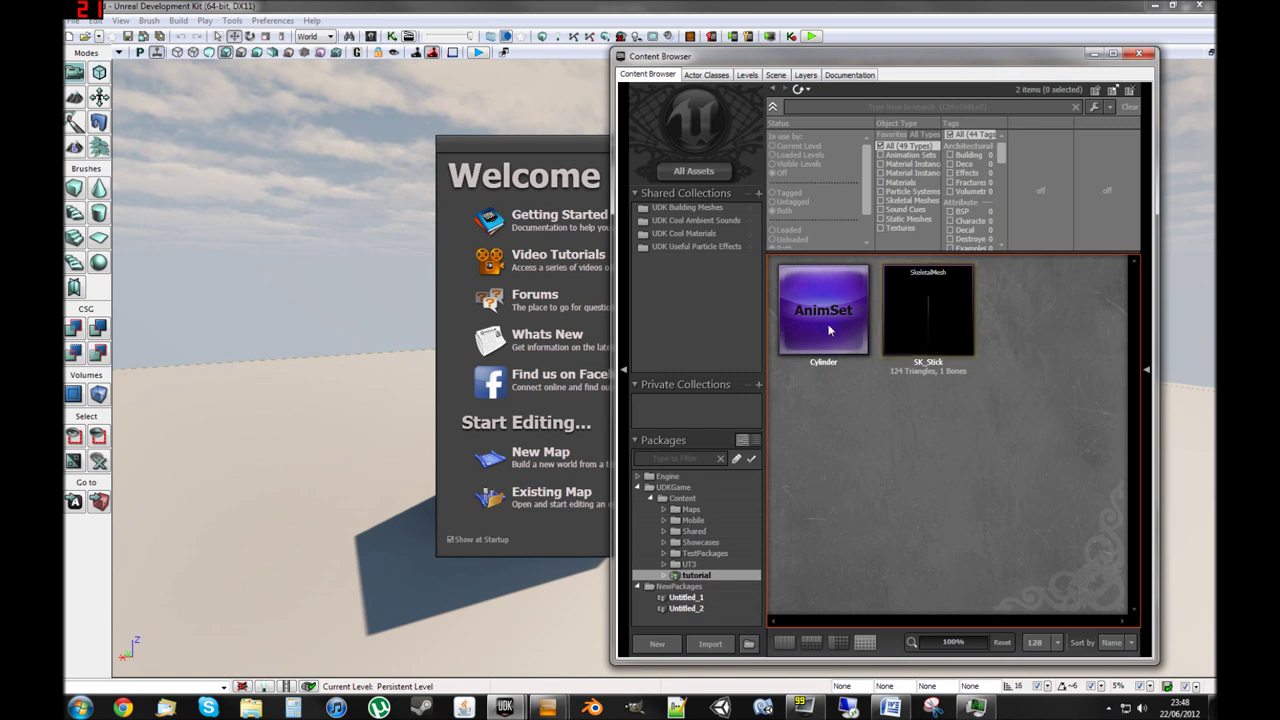
right_click(824, 319)
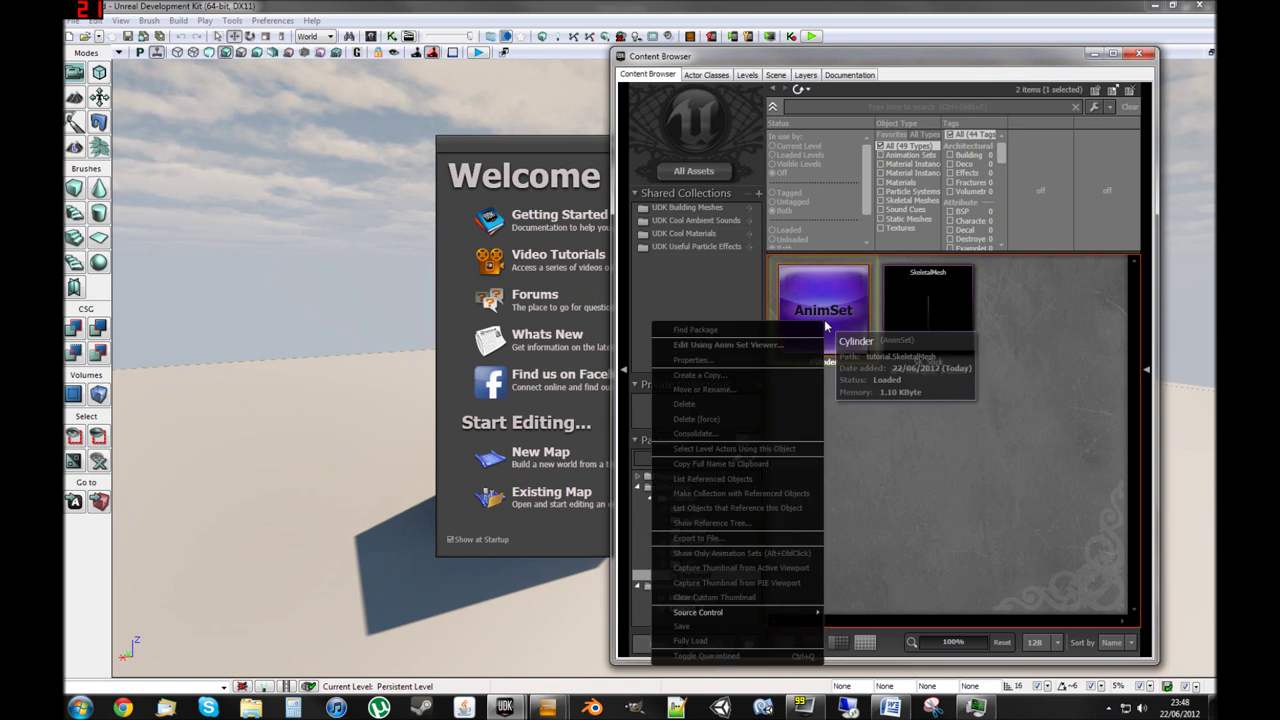
click(749, 464)
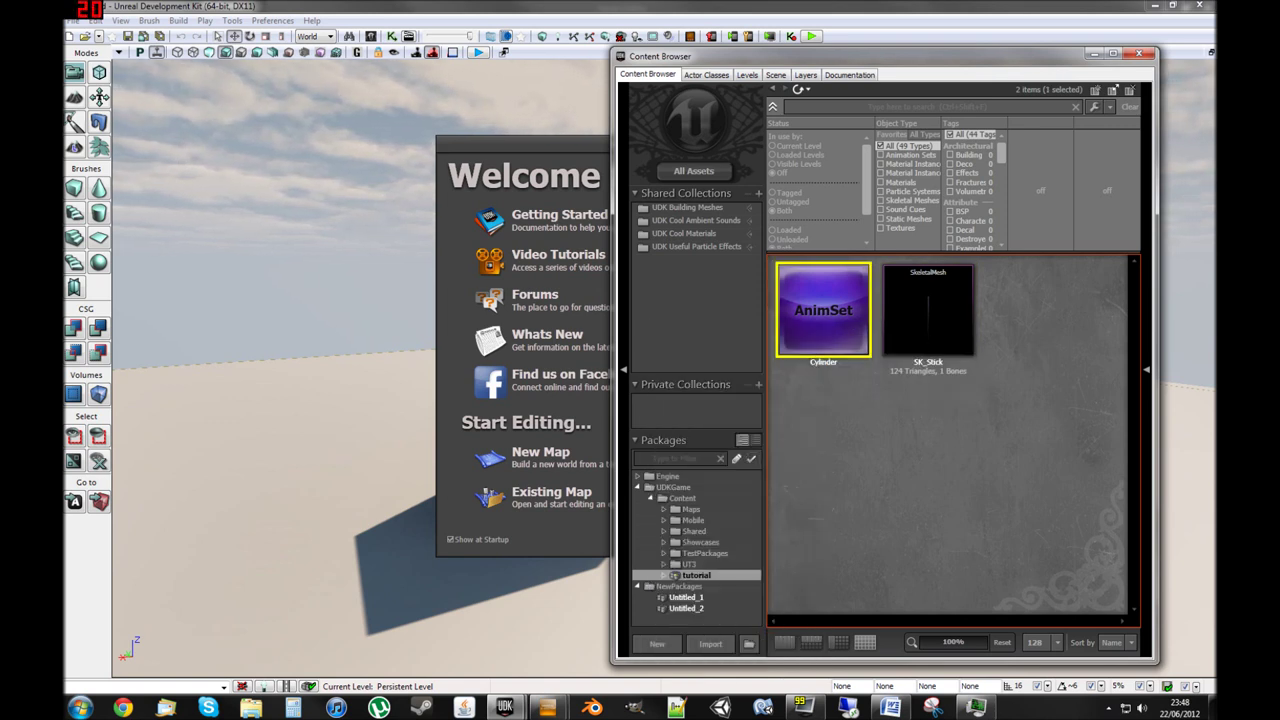
mouse_move(547, 707)
click(680, 635)
key(ctrl+v)
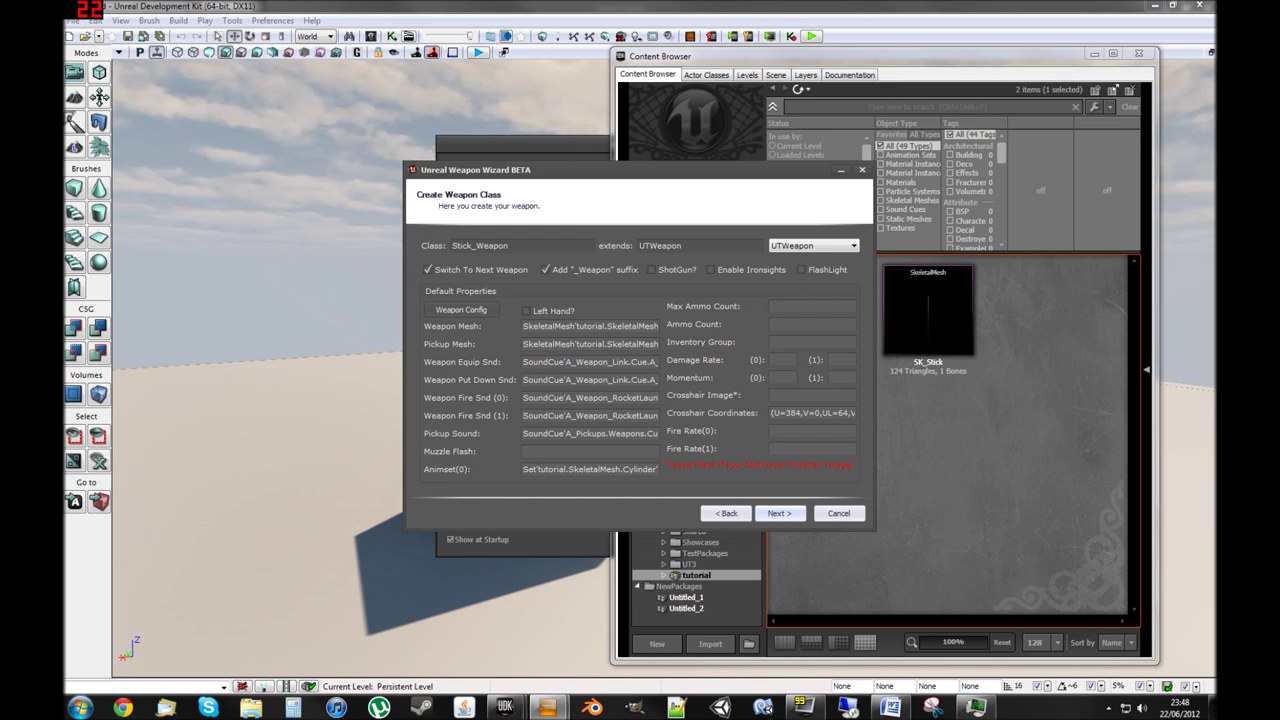
- Set Max Ammo Count to 0, Ammo Count to 0 and Inventory Group to 4
key(Tab)
text(0)
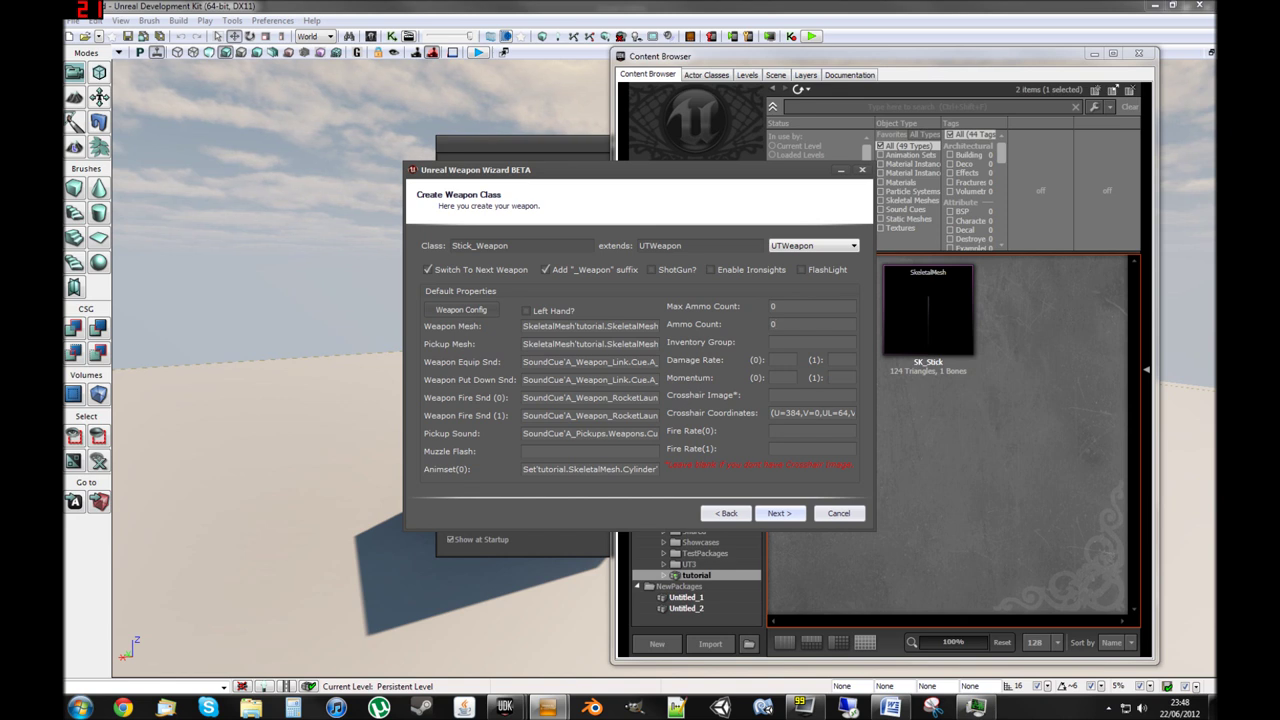
key(Tab)
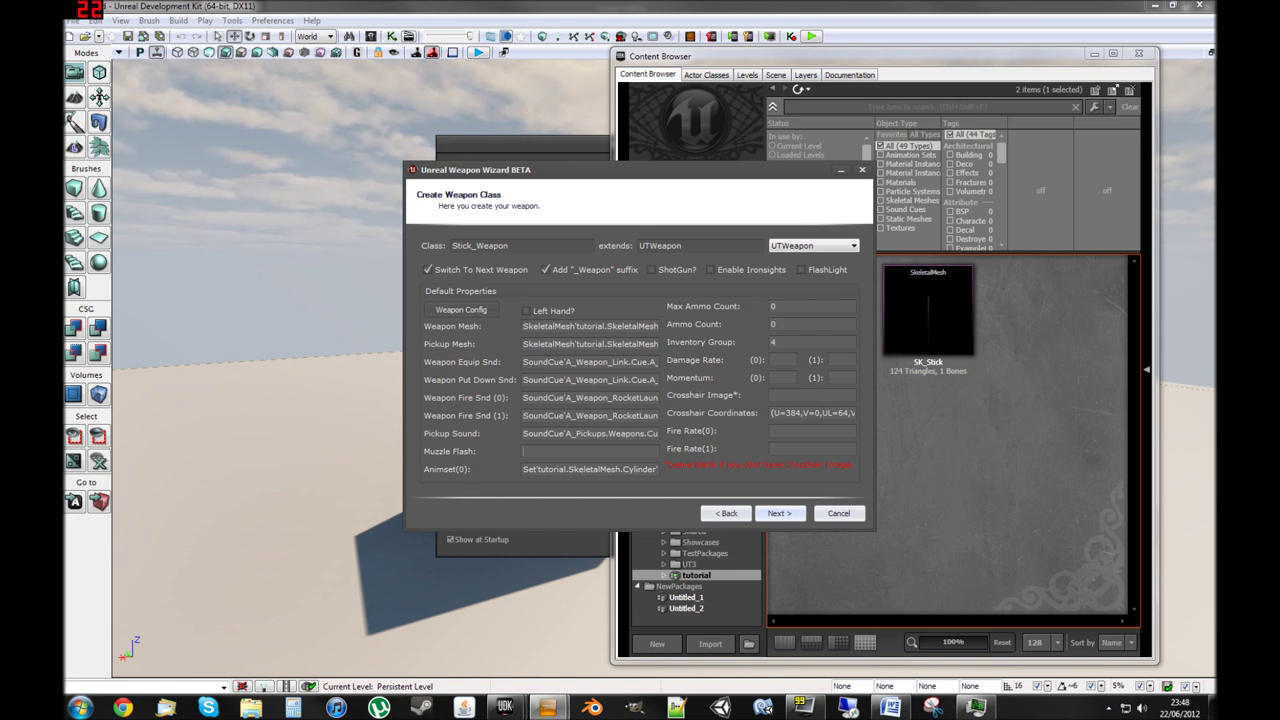
key(Tab)
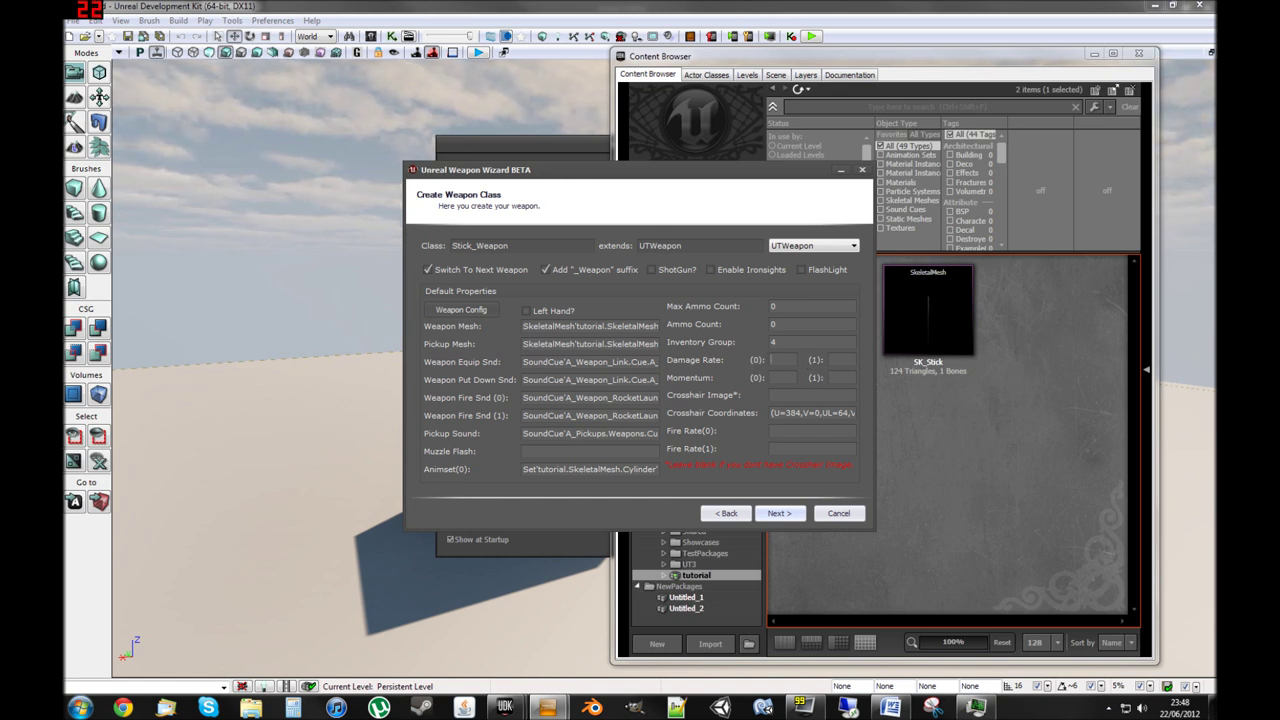
- Set Damage Rate to 10 and 20, Momentum to 300 and 500, and both Fire Rates to 1, and continue to the attachment class
text(10)
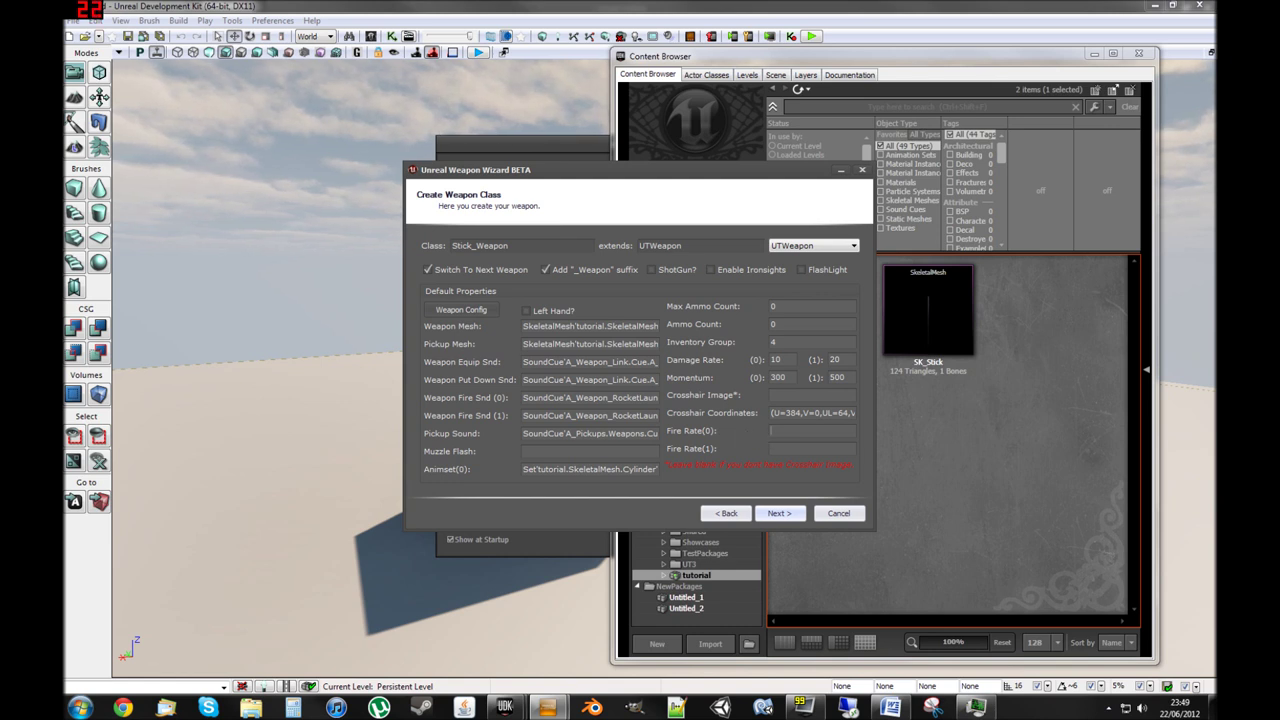
click(786, 447)
text(1)
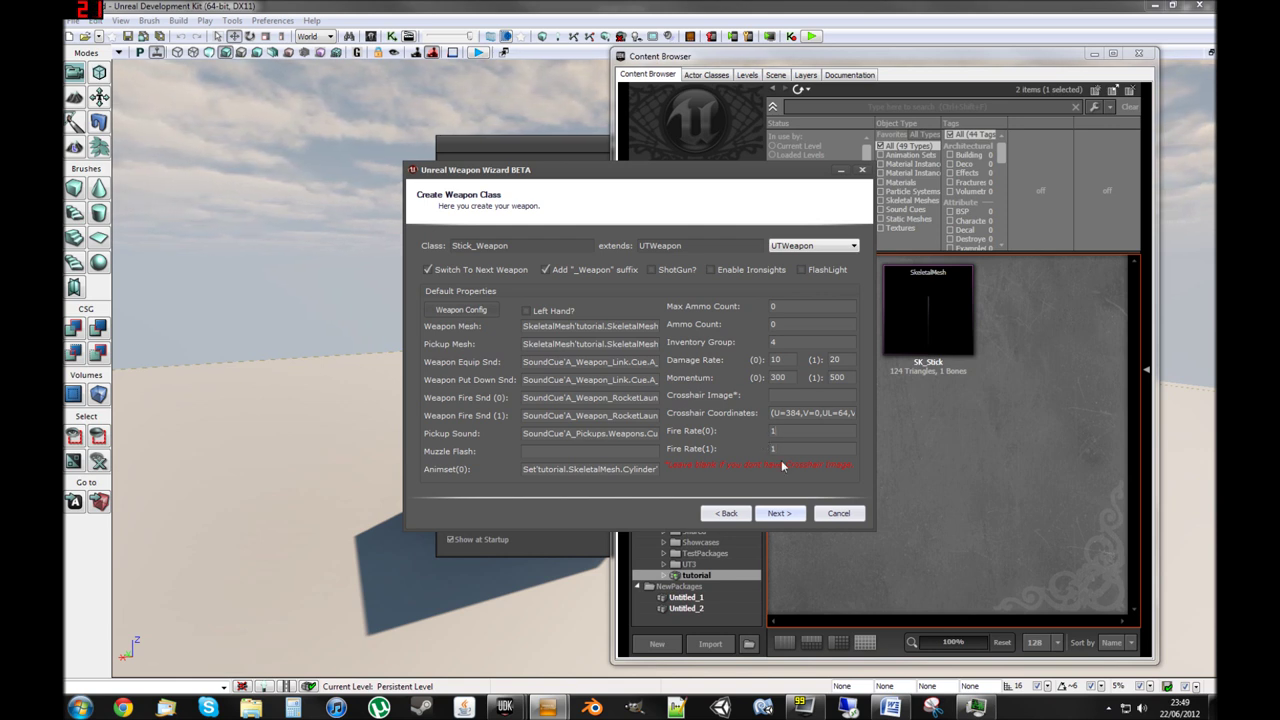
click(783, 514)
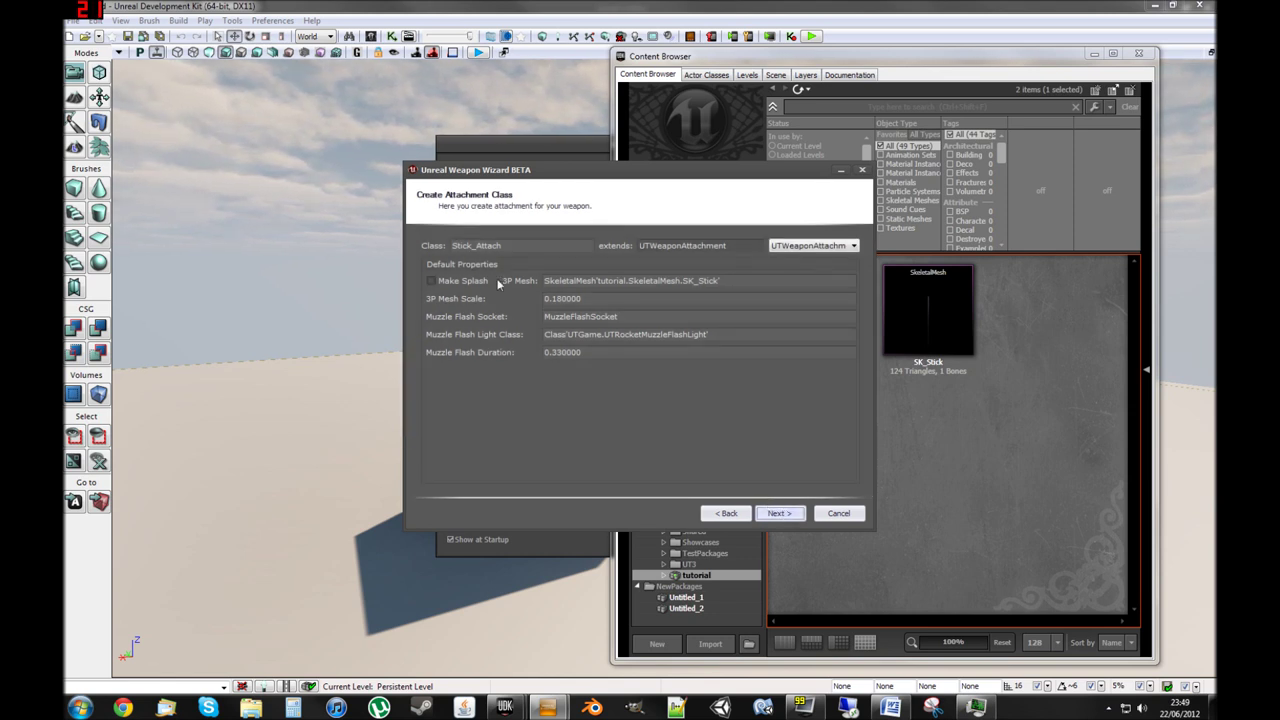
- Keep the SK_Stick reference as the attachment's 3P Mesh and set its 3P Mesh Scale to 1
drag(722, 281, 542, 281)
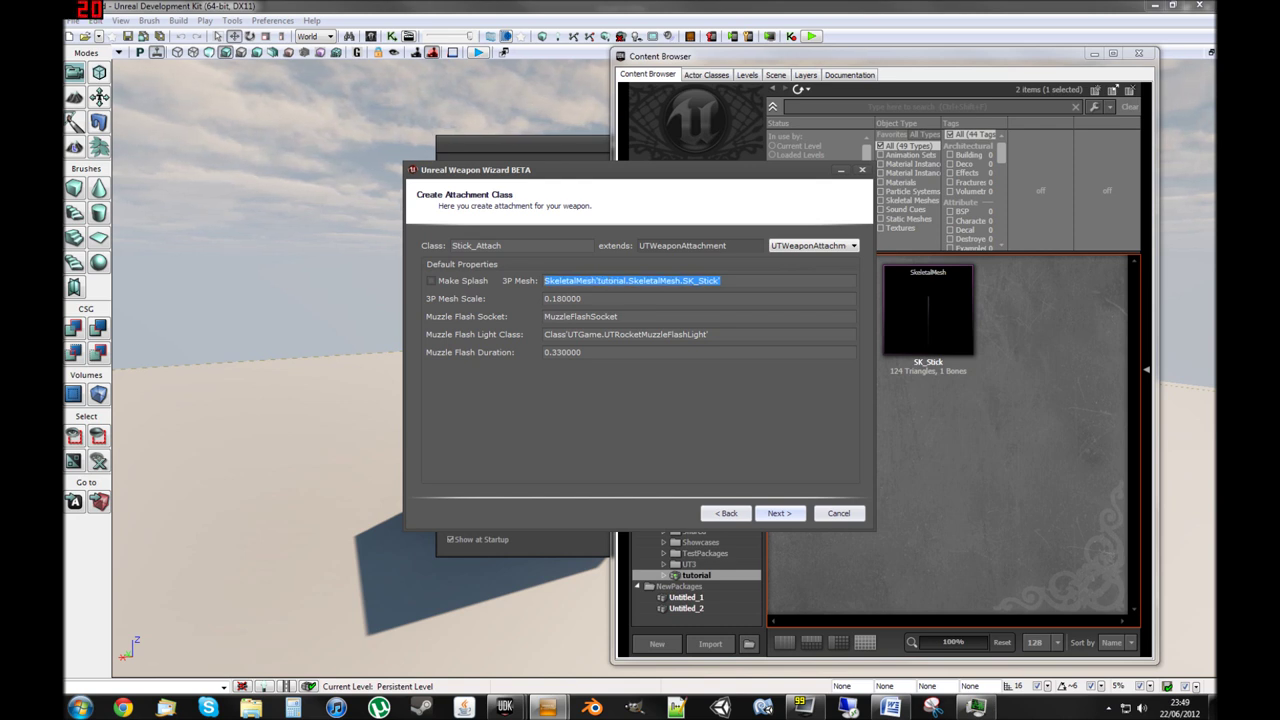
click(591, 299)
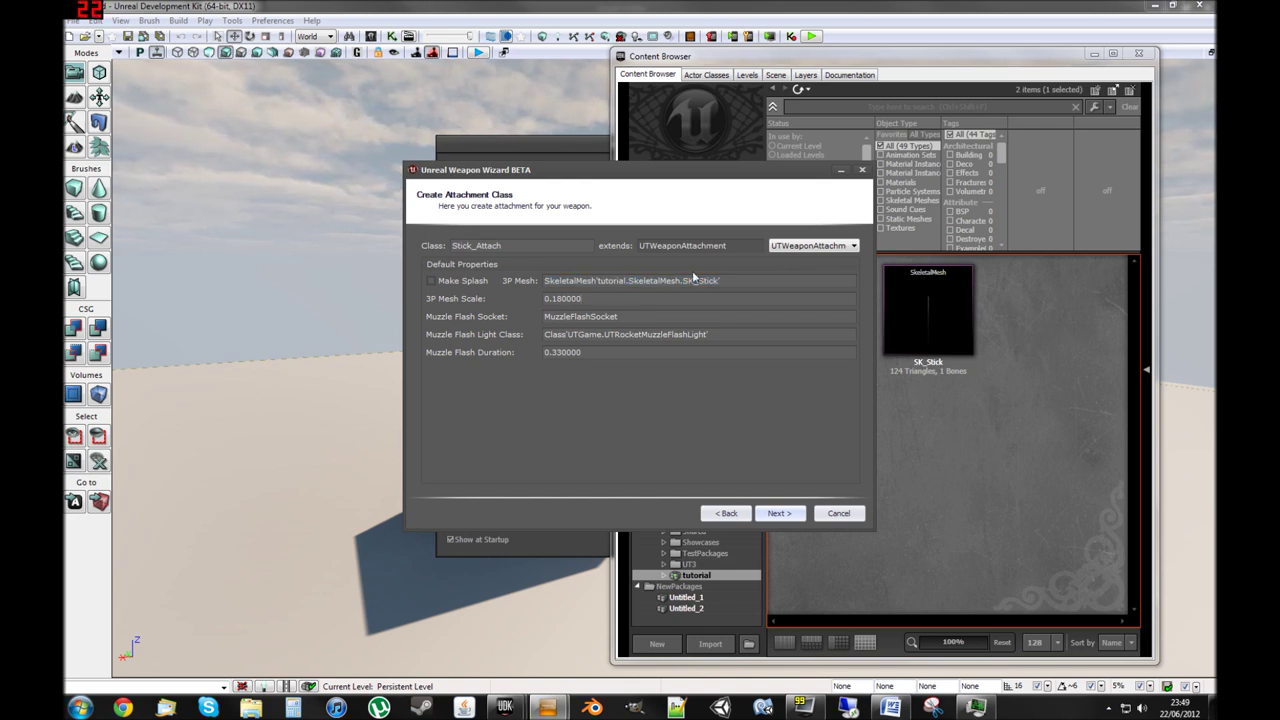
drag(738, 281, 543, 282)
click(575, 296)
drag(722, 281, 515, 283)
key(Tab)
text(1)
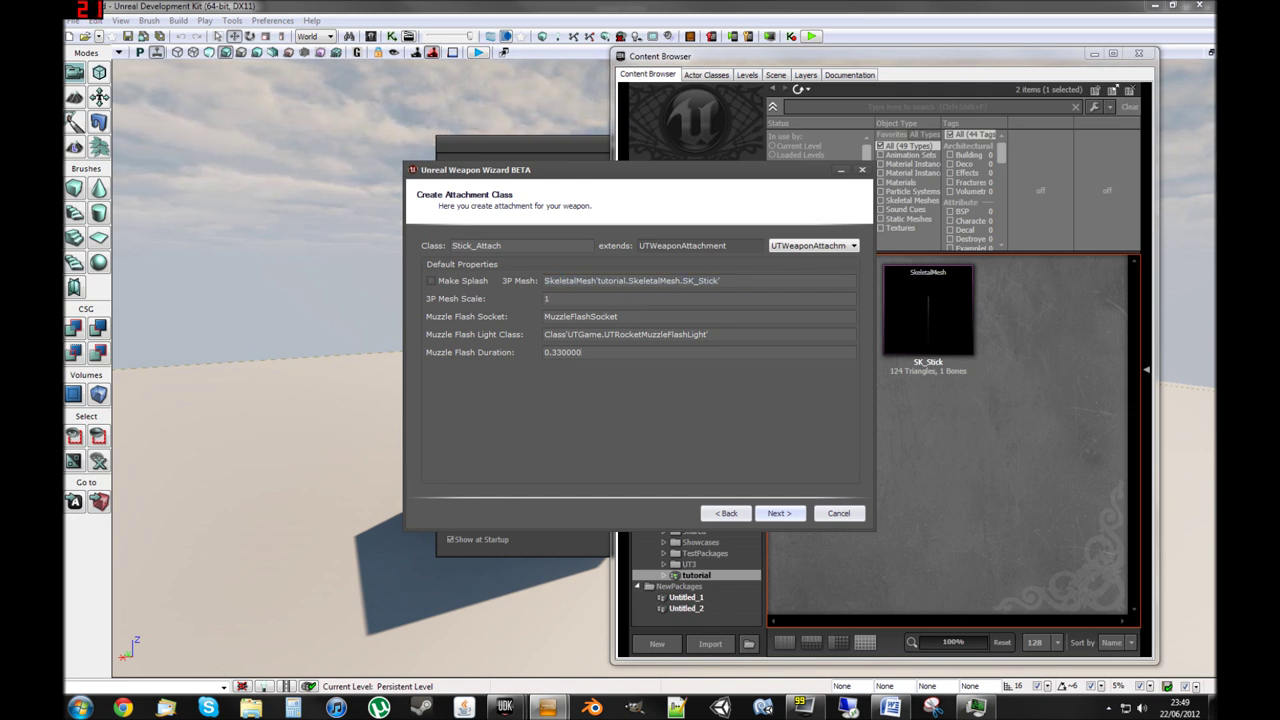
- Clear the attachment's Muzzle Flash Duration, Light Class and Socket entries, and continue to the ammo class
drag(582, 352, 518, 349)
key(BackSpace)
drag(710, 335, 510, 335)
key(BackSpace)
drag(620, 317, 483, 321)
key(BackSpace)
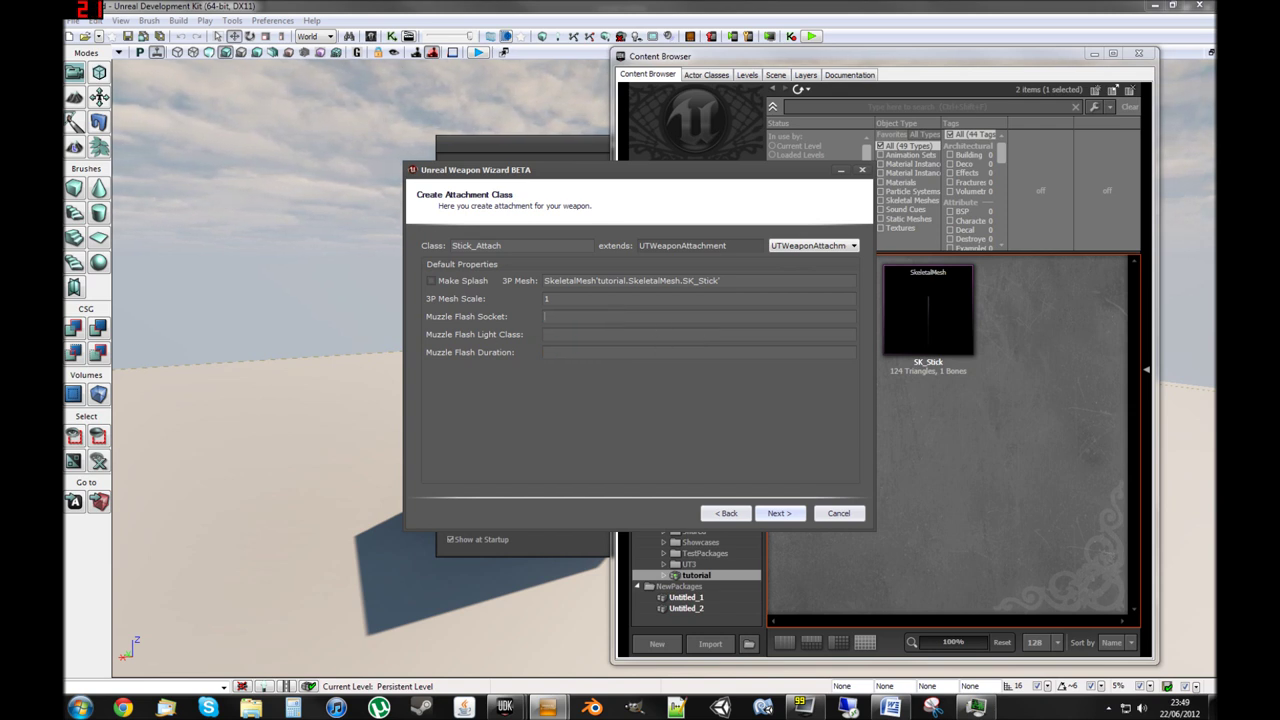
click(781, 514)
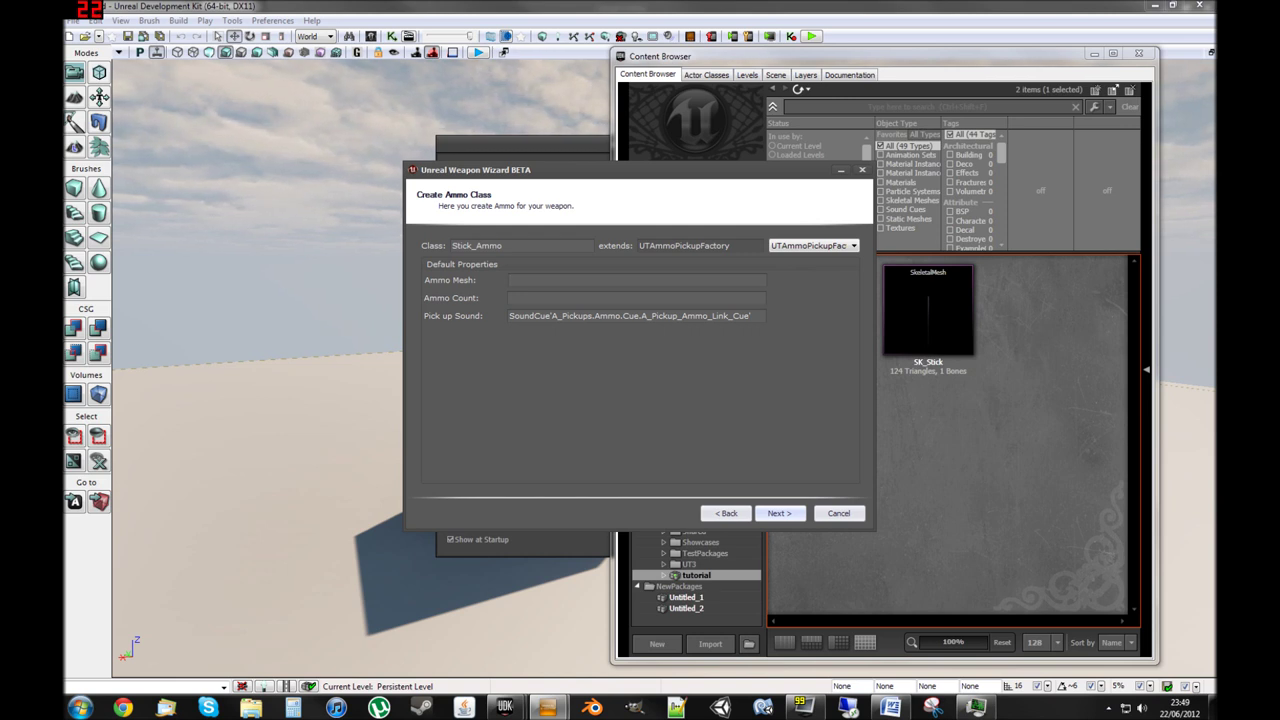
- Set the Stick_Ammo class's Ammo Count to 1 and continue to the damage class
click(548, 297)
text(1)
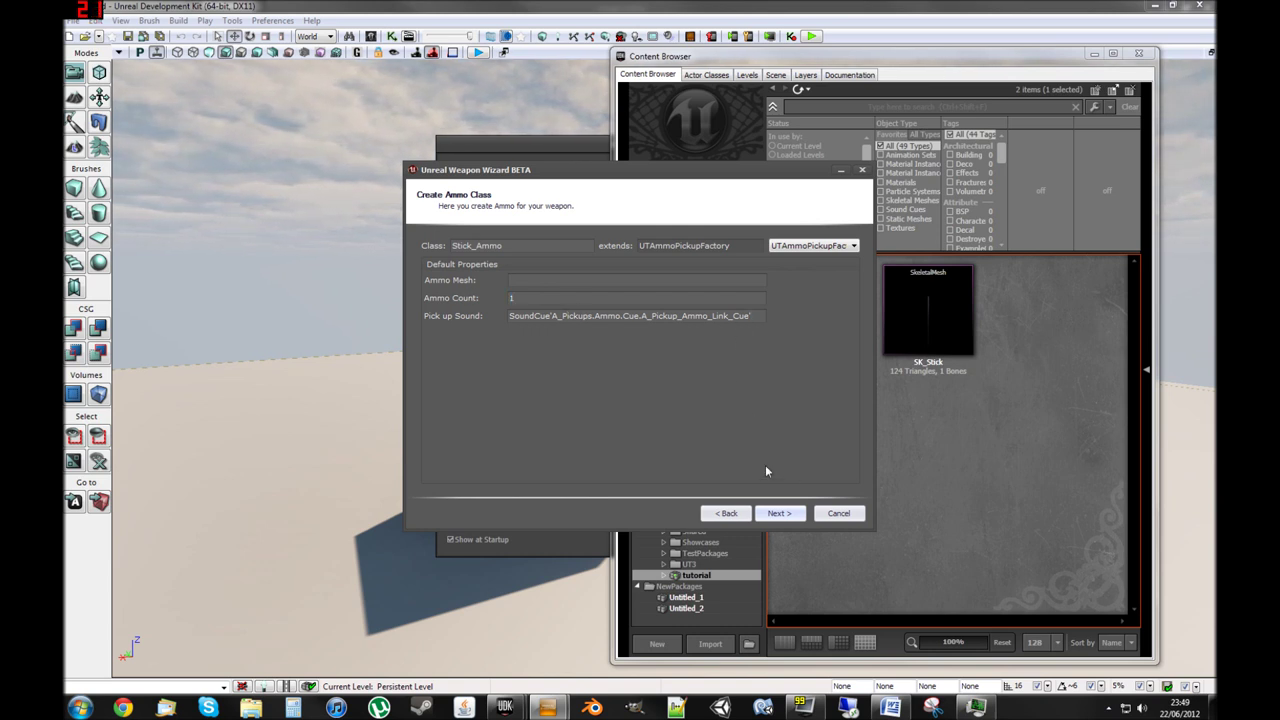
click(785, 513)
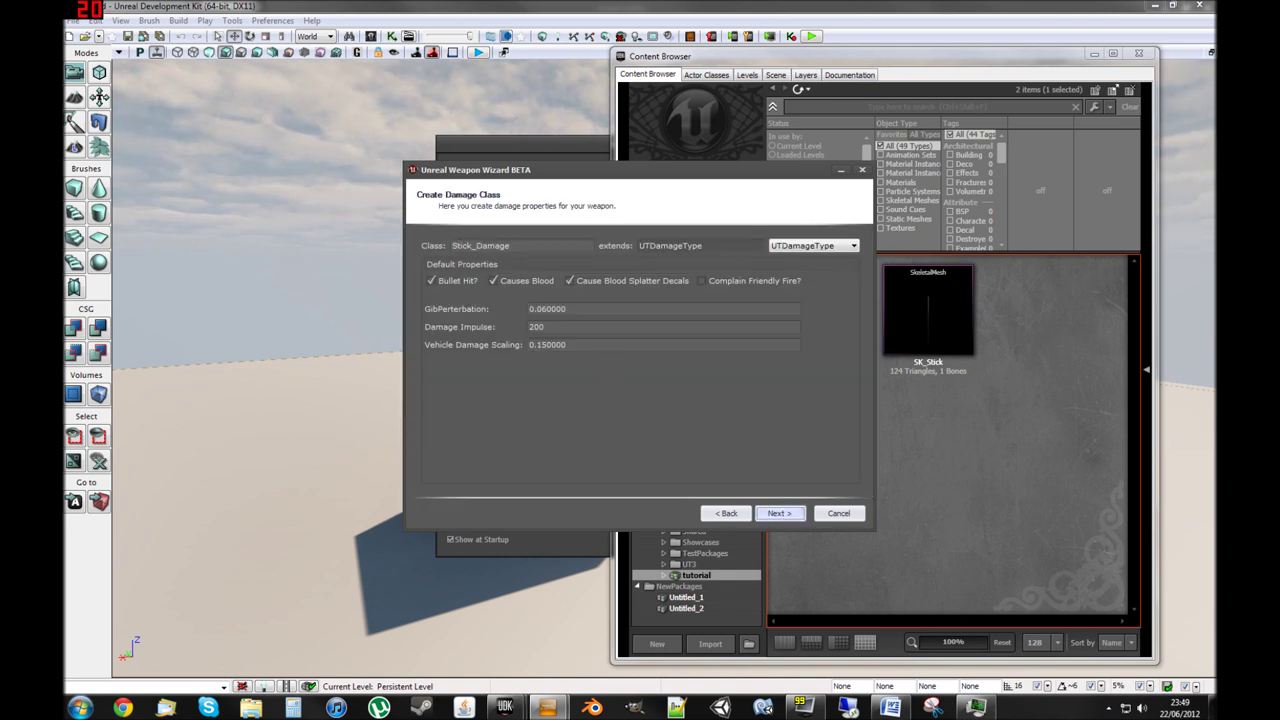
- Disable Bullet Hit for the Stick_Damage class, keeping its default damage values
key(Tab)
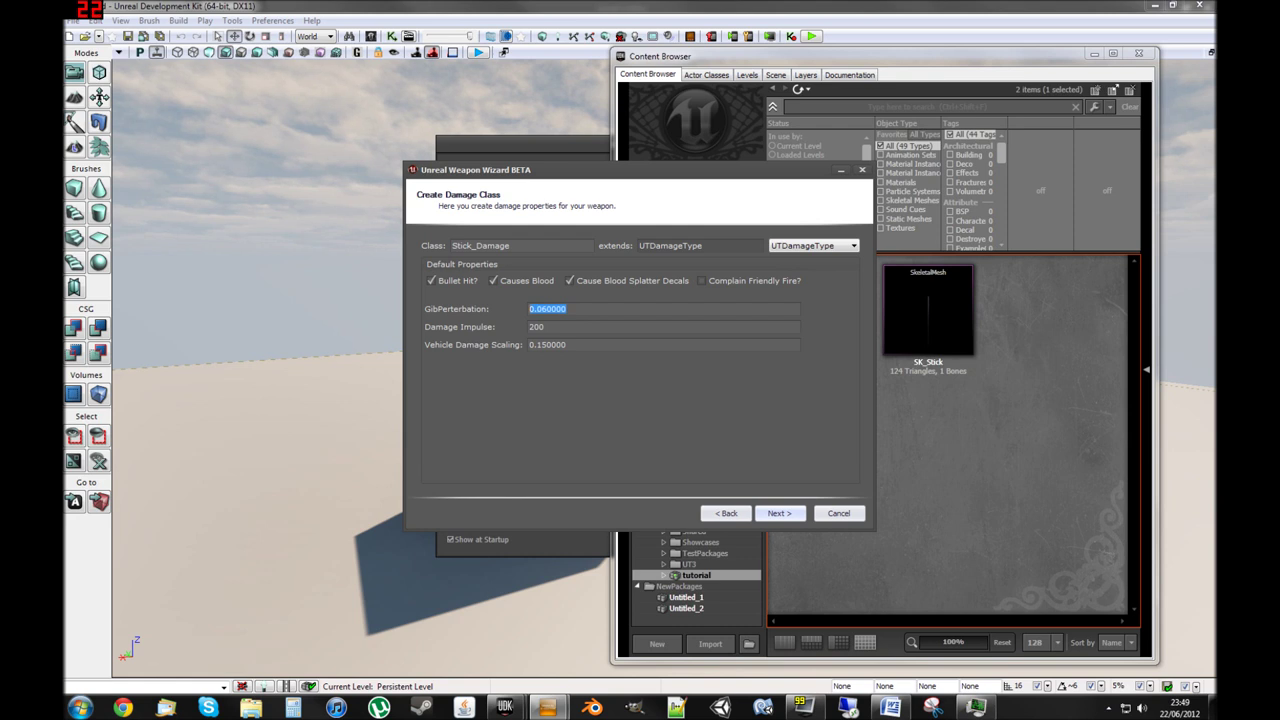
drag(597, 325, 514, 321)
click(590, 350)
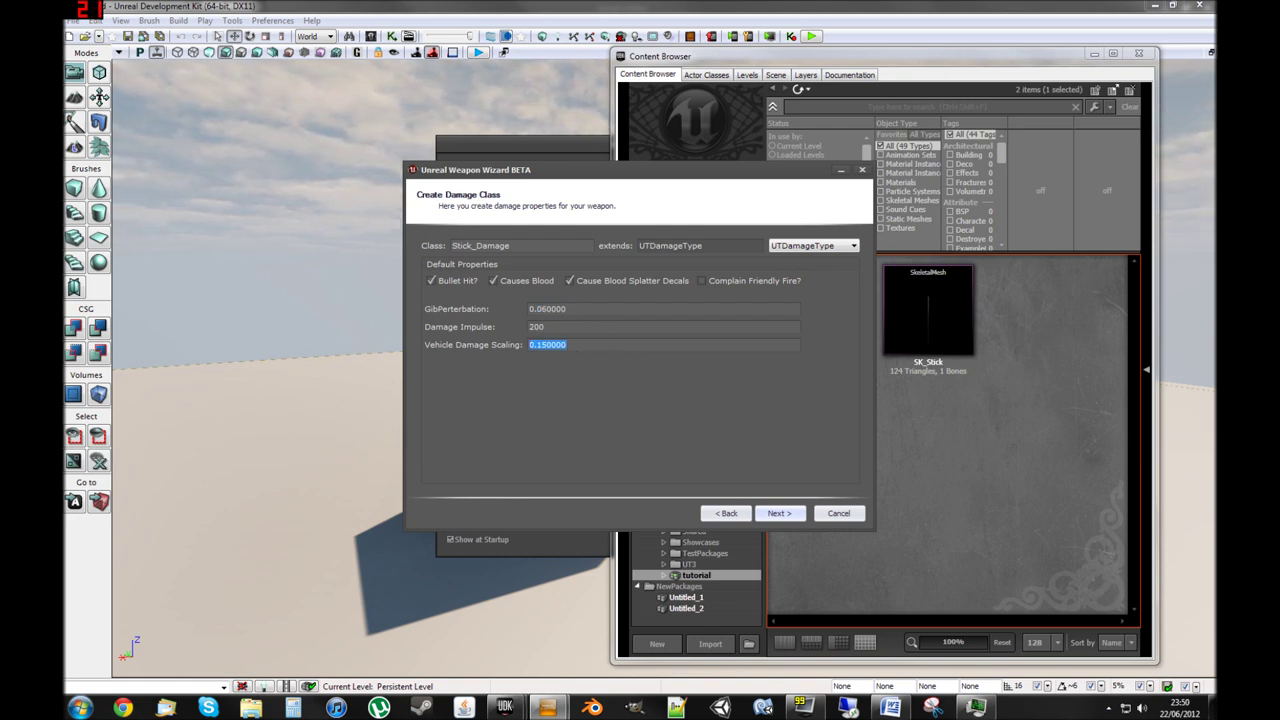
click(432, 282)
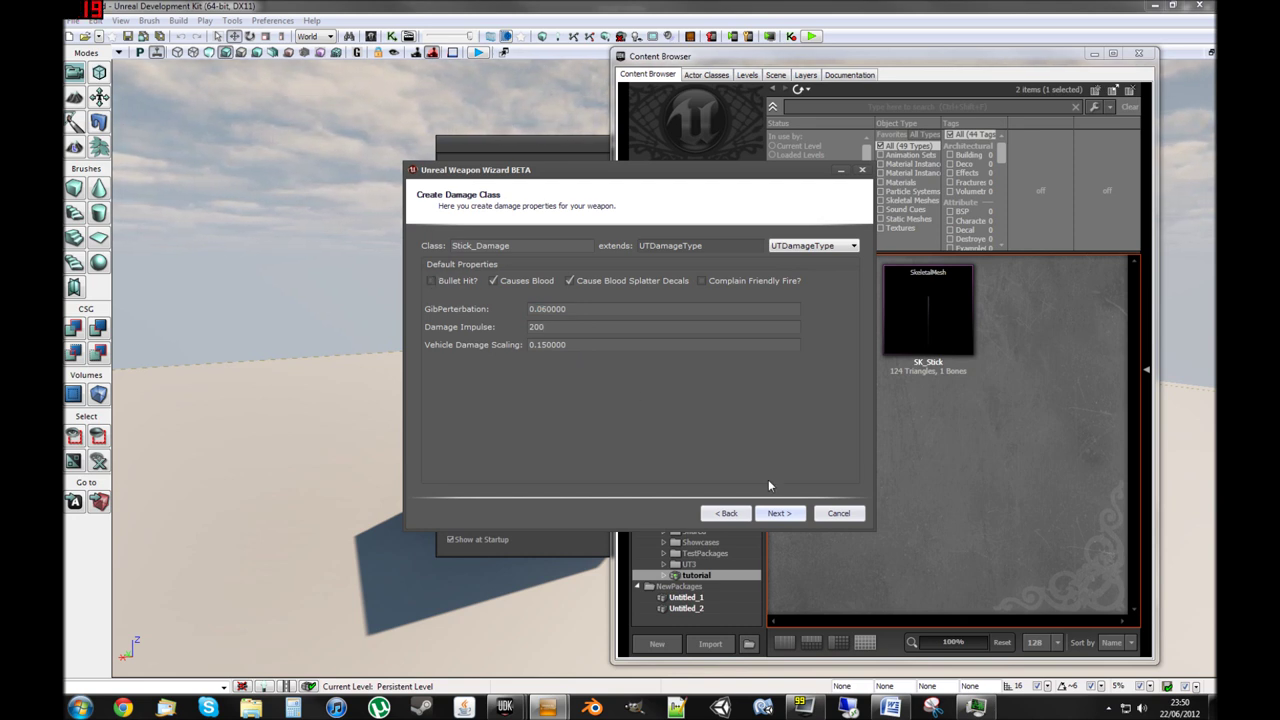